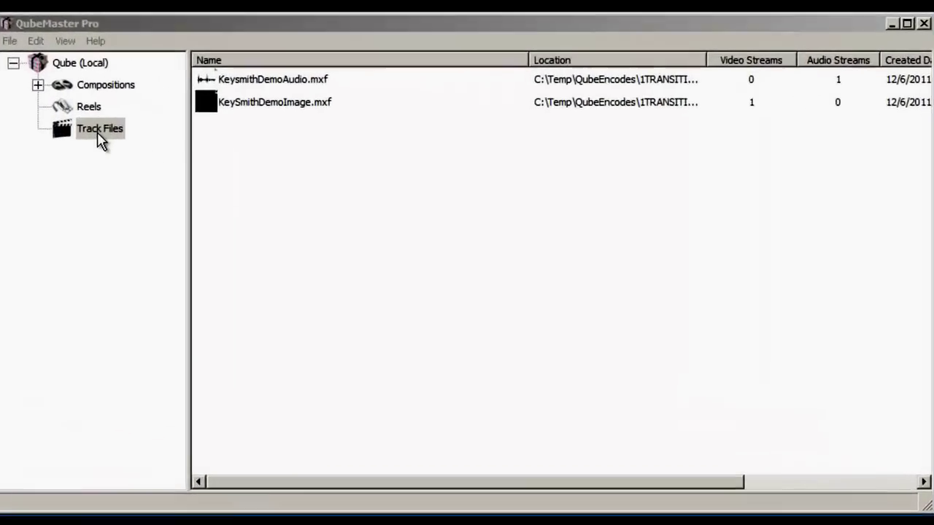
# Step: View the lists of track files, reels and compositions
pyautogui.click(172, 160)
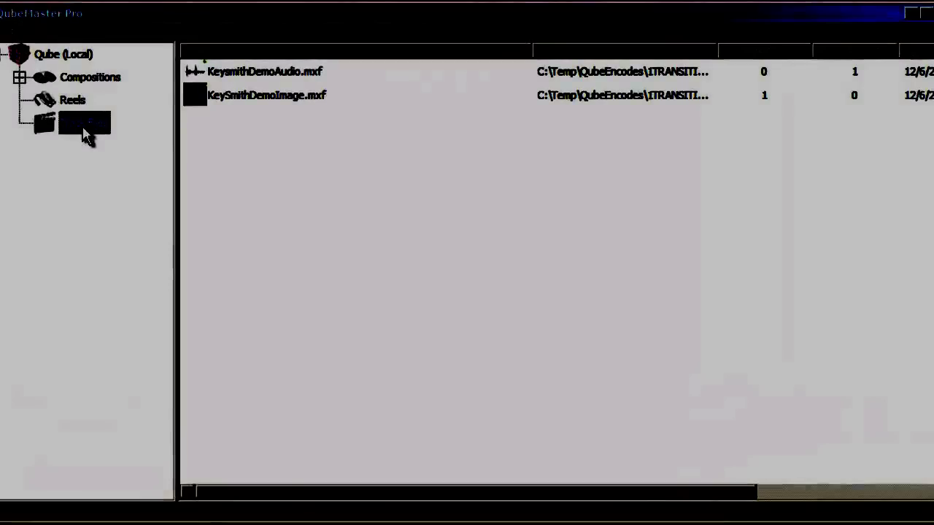
pyautogui.click(76, 102)
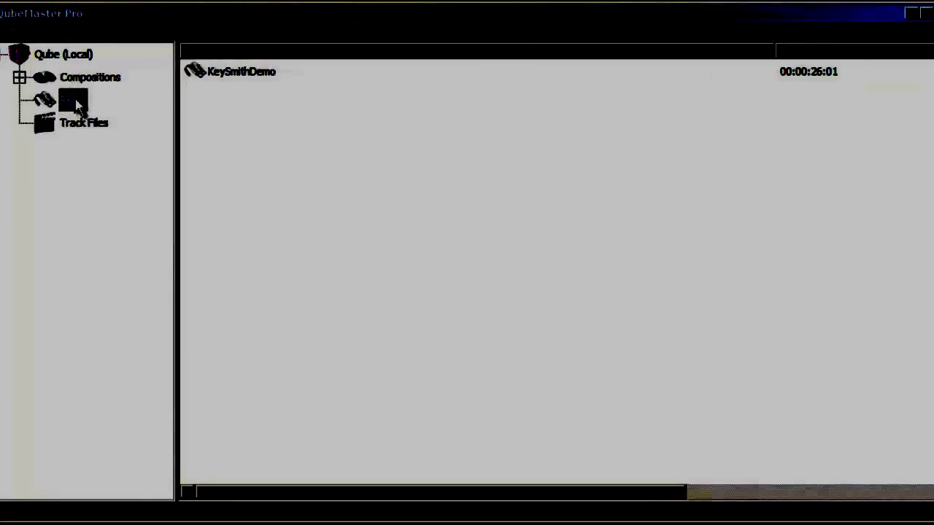
pyautogui.click(107, 79)
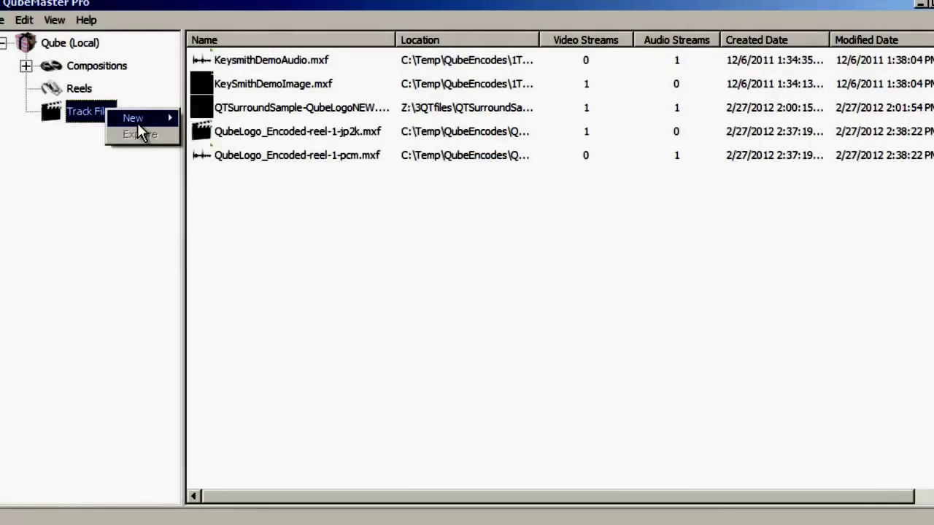
pyautogui.click(139, 120)
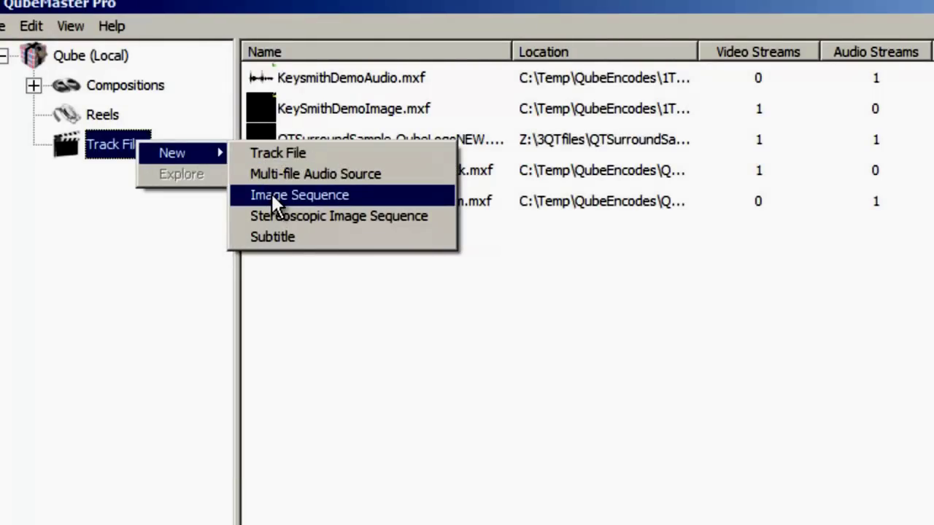
pyautogui.click(270, 194)
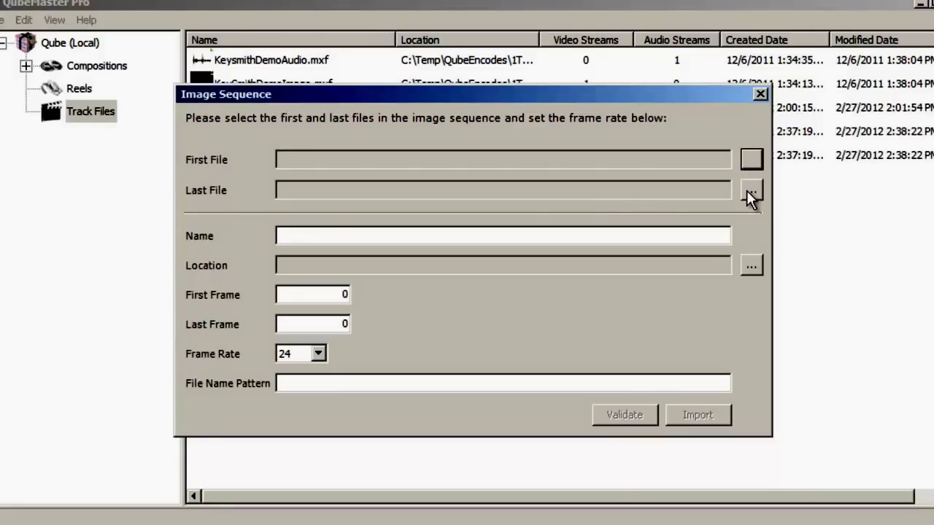
pyautogui.click(761, 92)
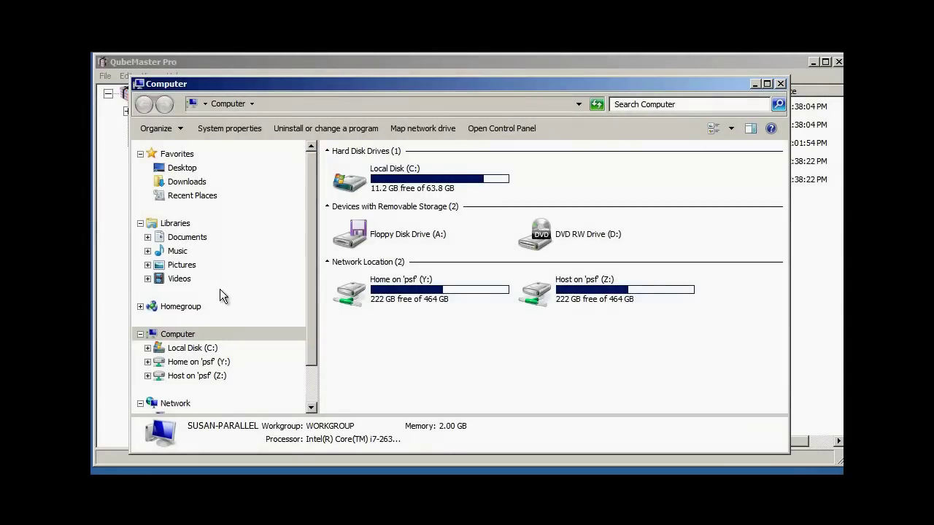
# Step: In Windows Explorer, open the ImageSequence folder inside Z:\3QubeMedia
pyautogui.click(182, 170)
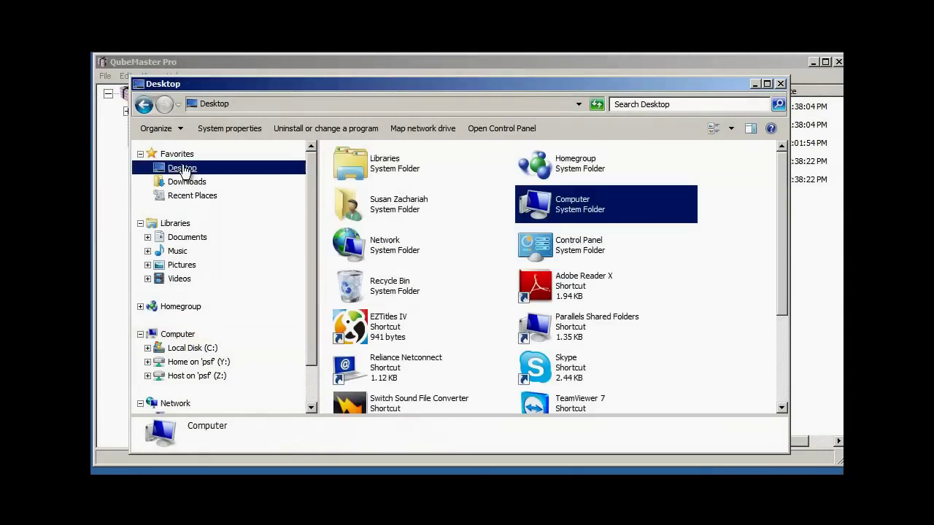
pyautogui.scroll(-3, 511, 292)
pyautogui.doubleClick(555, 288)
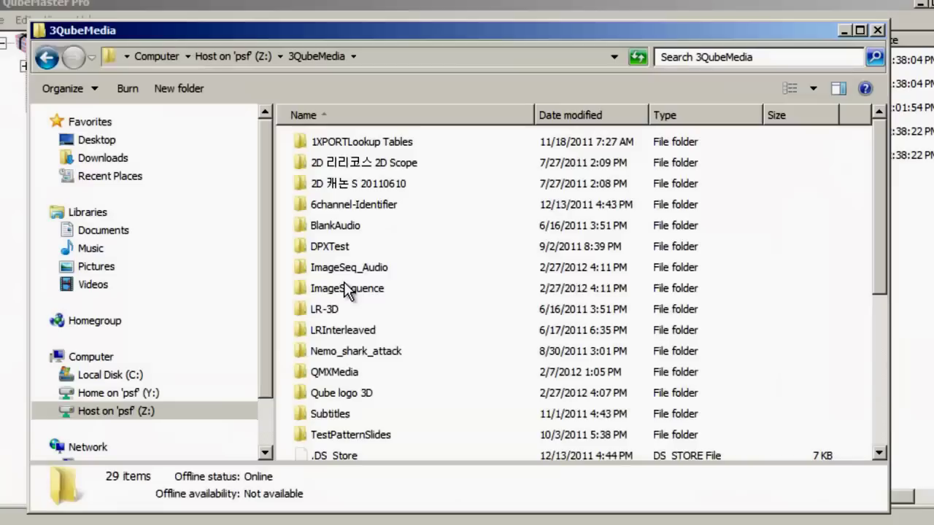
pyautogui.doubleClick(380, 282)
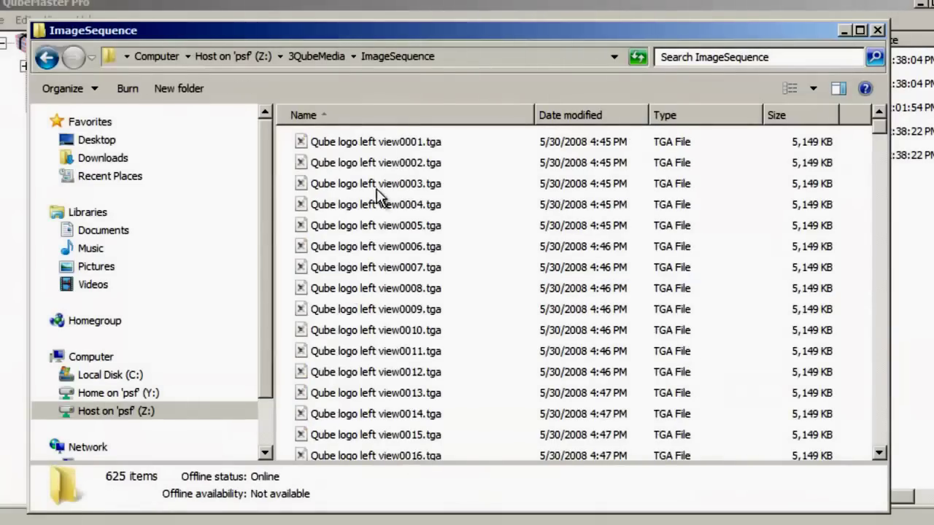
# Step: Add the first and last frames, Qube logo left view0001.tga and view0625.tga, to QubeMaster Pro as a new image sequence
pyautogui.click(302, 142)
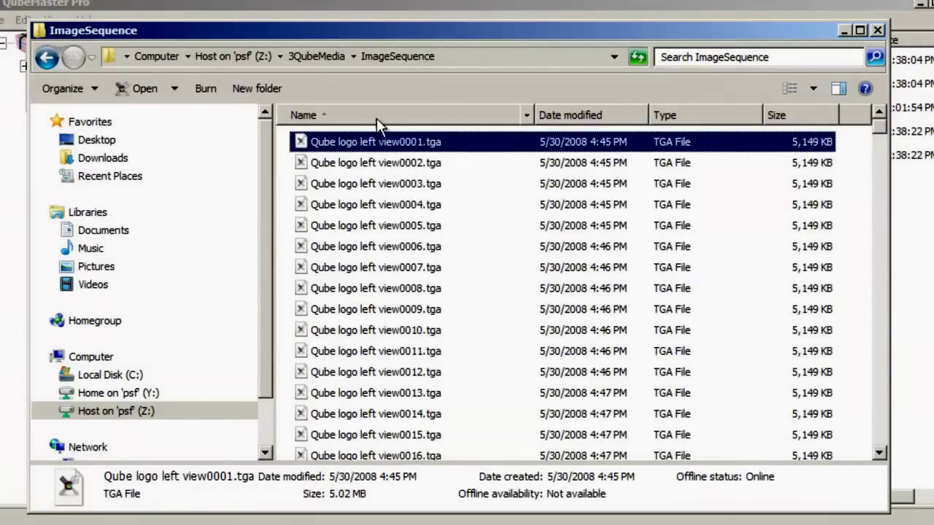
pyautogui.moveTo(879, 127); pyautogui.dragTo(880, 448)
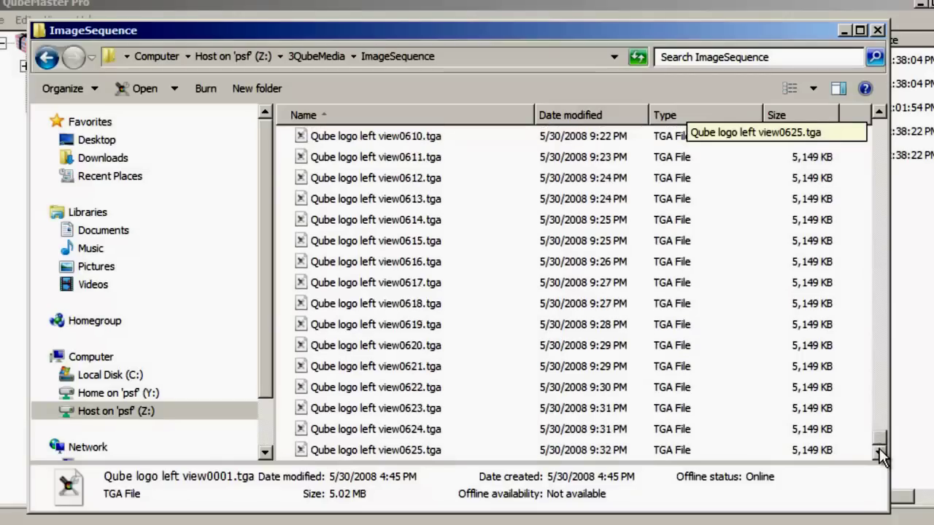
pyautogui.keyDown('ctrl'); pyautogui.click(303, 456); pyautogui.keyUp('ctrl')
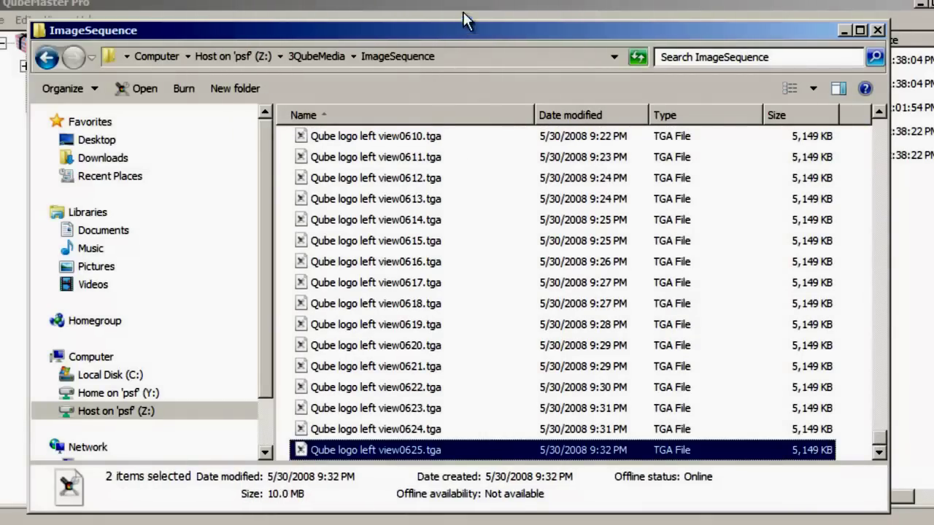
pyautogui.moveTo(465, 29); pyautogui.dragTo(483, 286)
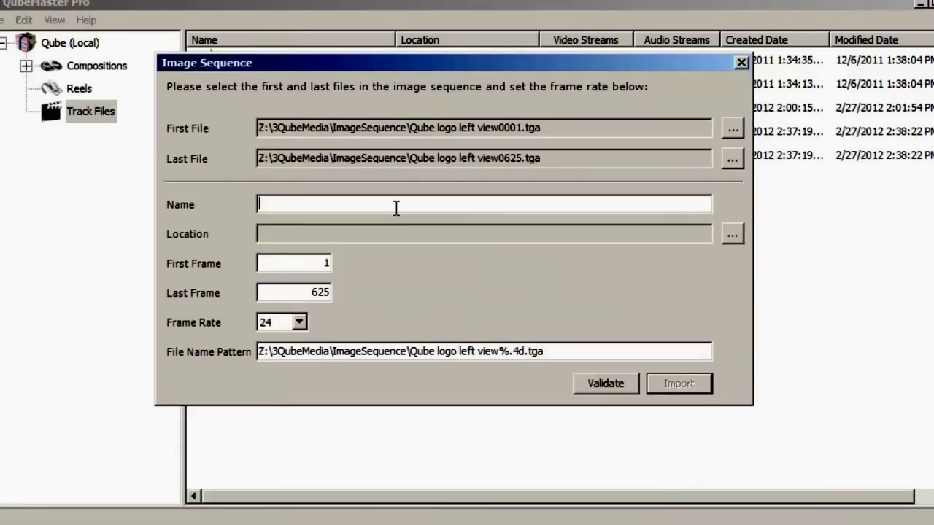
# Step: Name the image sequence ImageSeq and set its location to C:\Temp
pyautogui.write('ImageSeq')
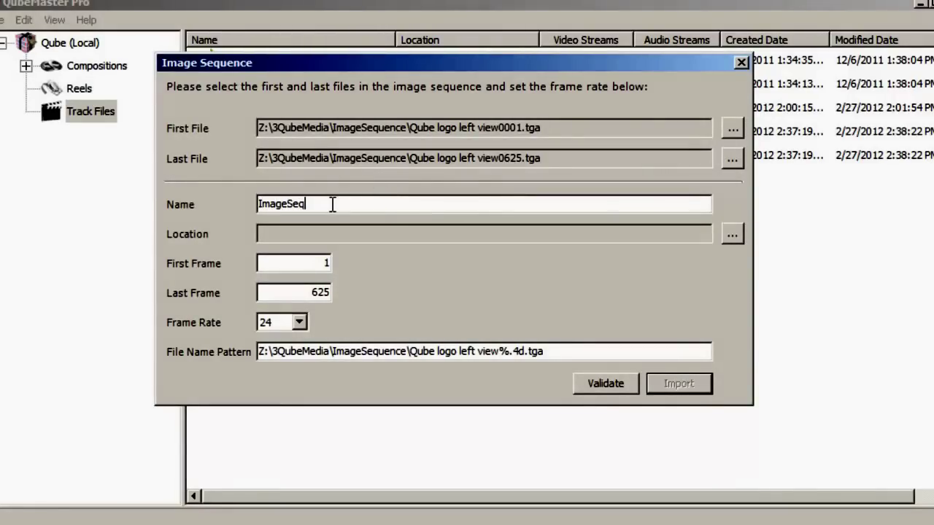
pyautogui.hotkey('ctrl', 'a')
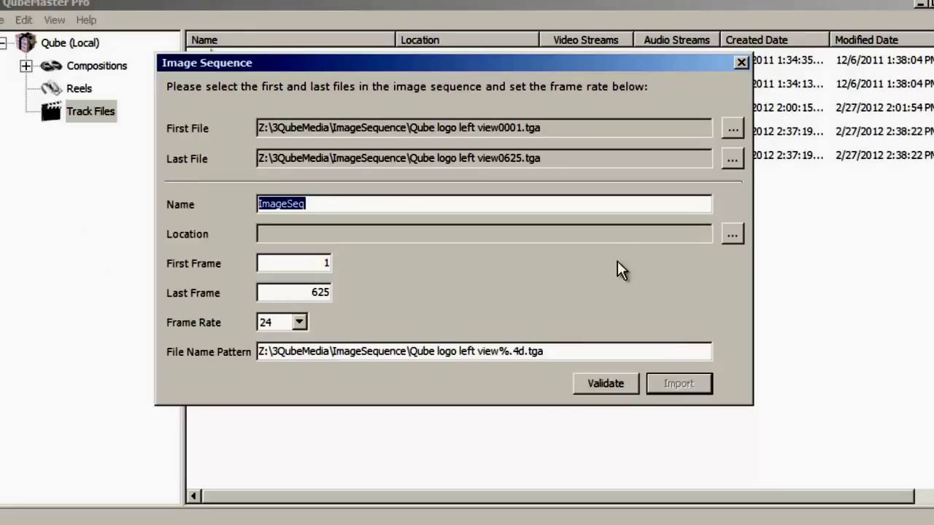
pyautogui.click(732, 233)
pyautogui.click(303, 381)
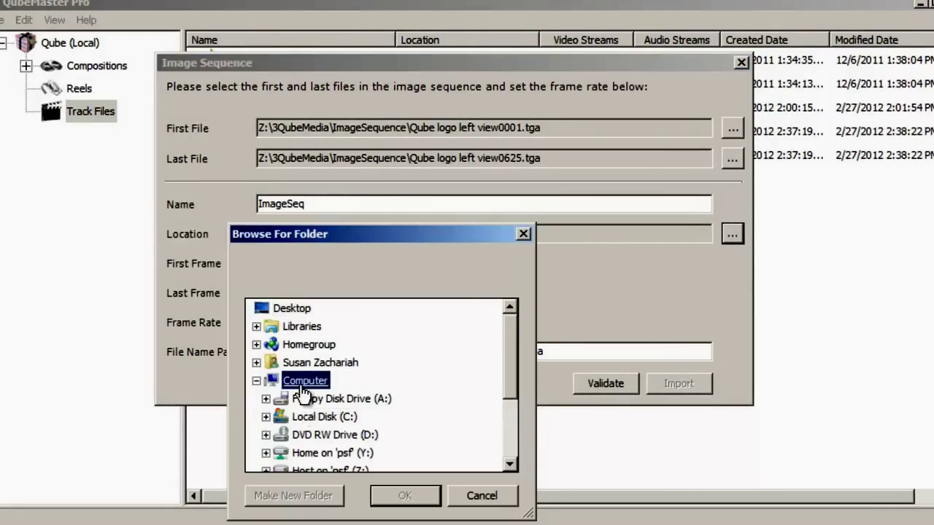
pyautogui.click(321, 416)
pyautogui.moveTo(511, 337); pyautogui.dragTo(512, 413)
pyautogui.click(314, 360)
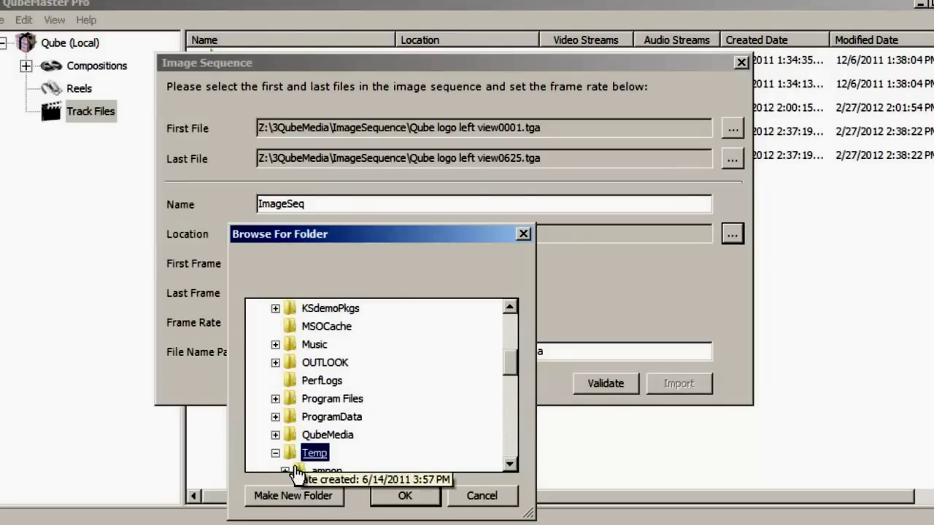
pyautogui.click(406, 497)
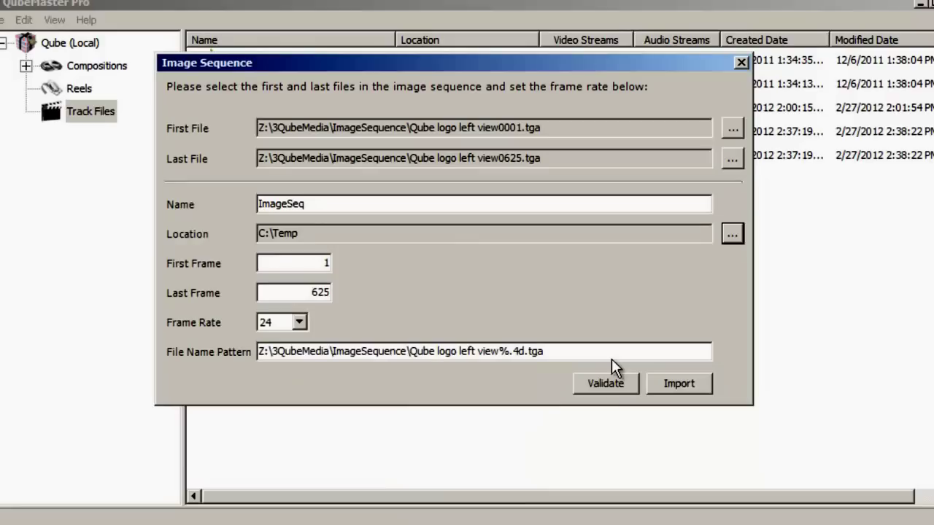
# Step: Validate the files of the ImageSeq sequence and import it into the track files
pyautogui.click(601, 384)
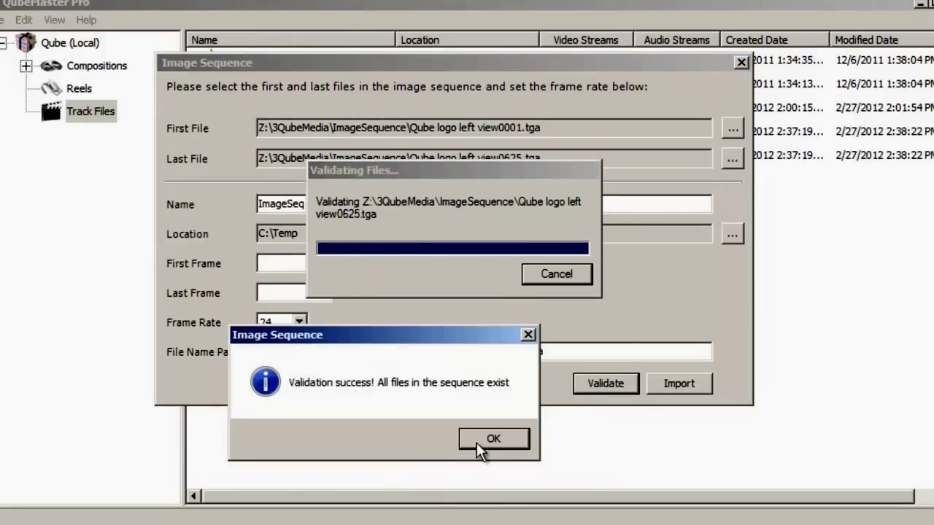
pyautogui.click(478, 445)
pyautogui.click(689, 385)
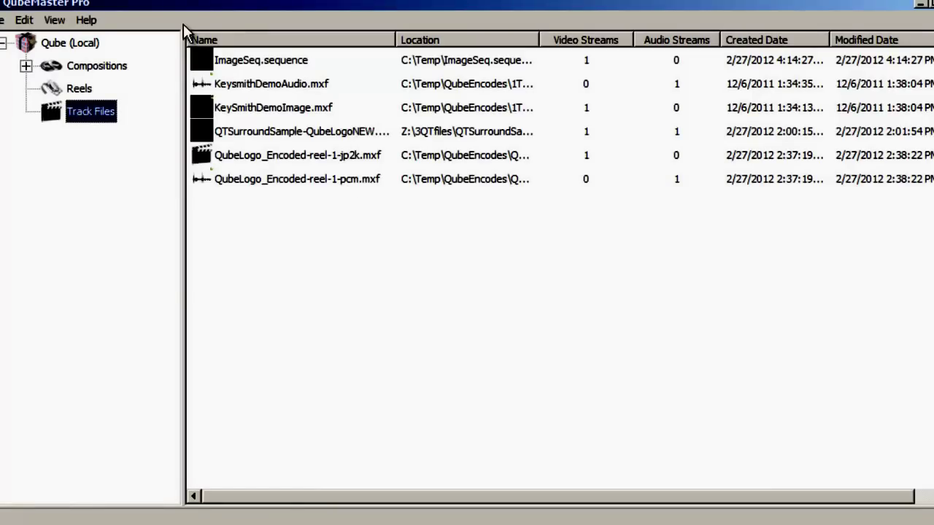
pyautogui.click(202, 65)
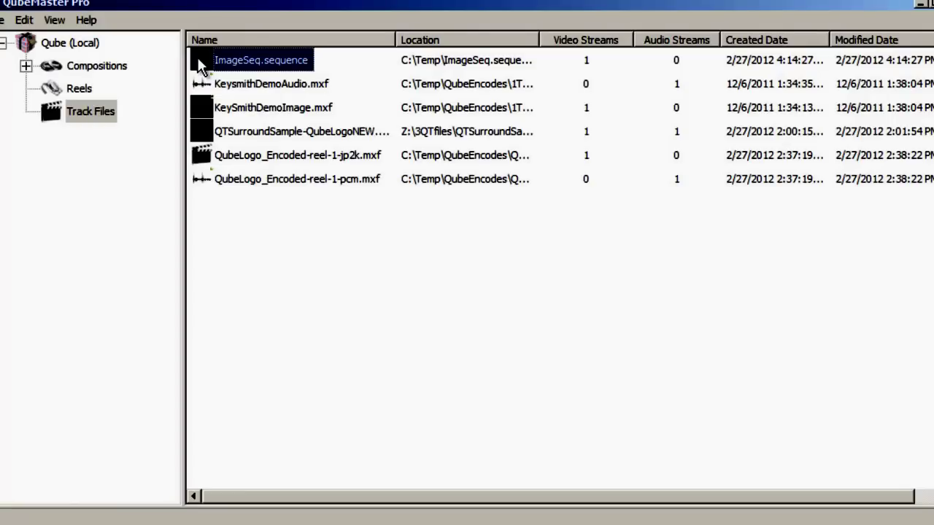
# Step: Start a new multi-file audio source and assign QubeLogo_L.wav to the Left channel
pyautogui.click(104, 123)
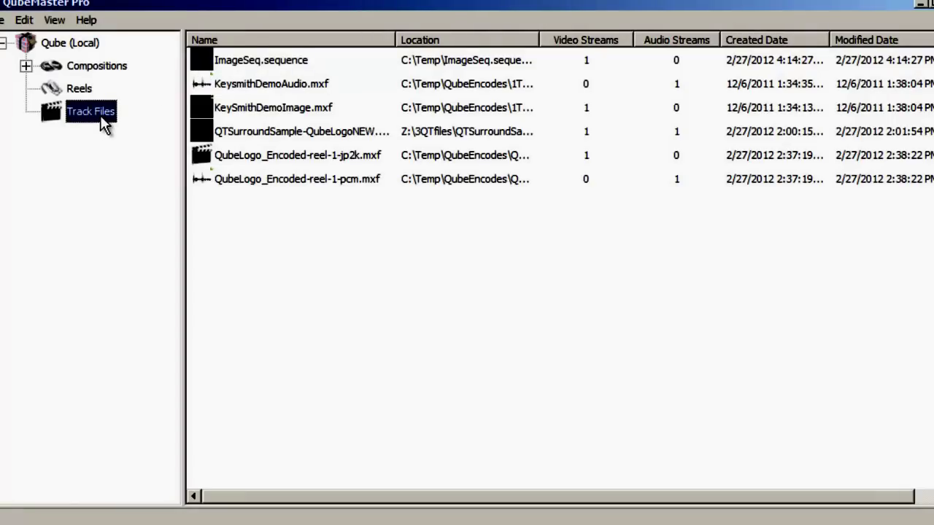
pyautogui.rightClick(103, 124)
pyautogui.moveTo(150, 126)
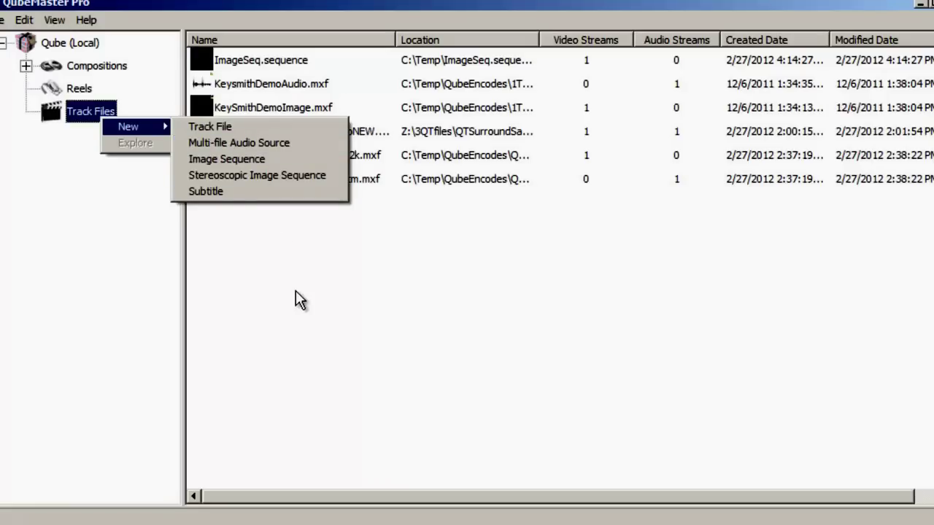
pyautogui.click(252, 142)
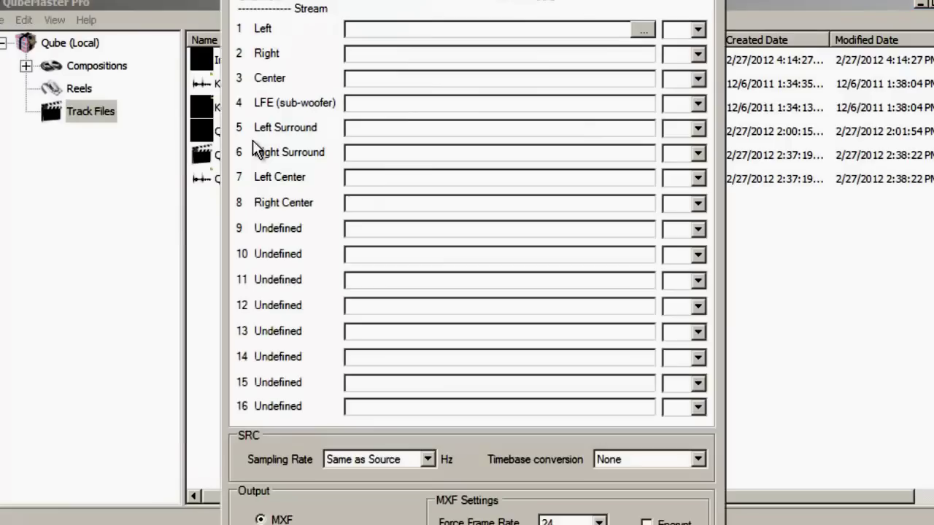
pyautogui.click(646, 30)
pyautogui.click(442, 130)
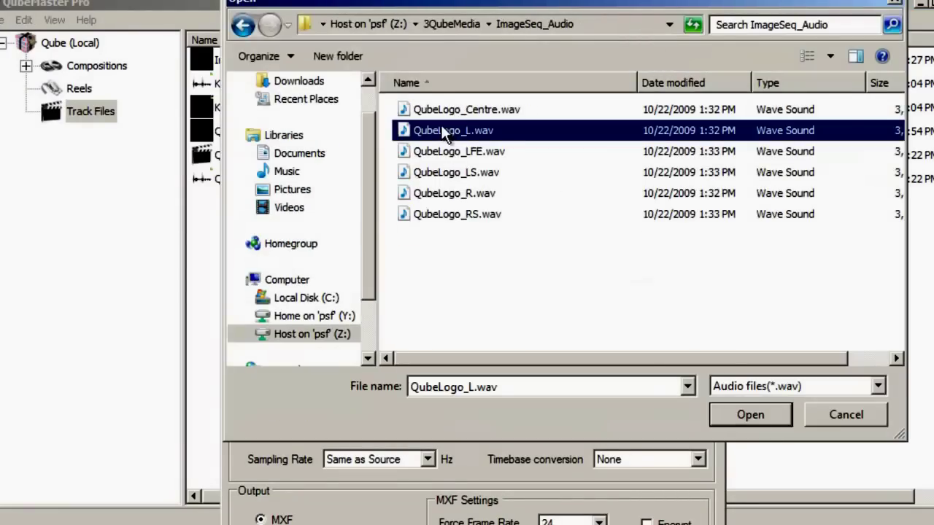
pyautogui.click(750, 414)
# Step: Assign QubeLogo_R.wav to the Right channel and QubeLogo_Centre.wav to the Center channel
pyautogui.click(645, 56)
pyautogui.click(487, 194)
pyautogui.click(751, 414)
pyautogui.click(644, 80)
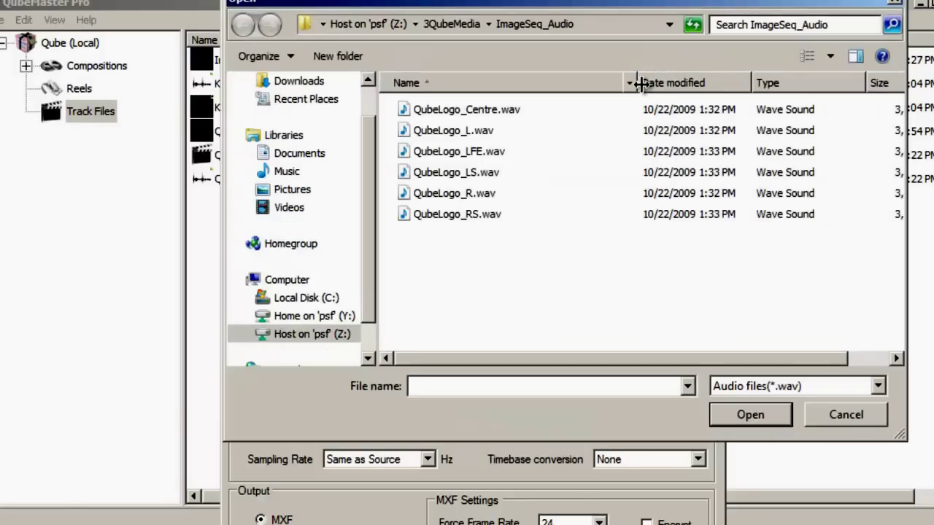
pyautogui.click(460, 110)
pyautogui.click(750, 415)
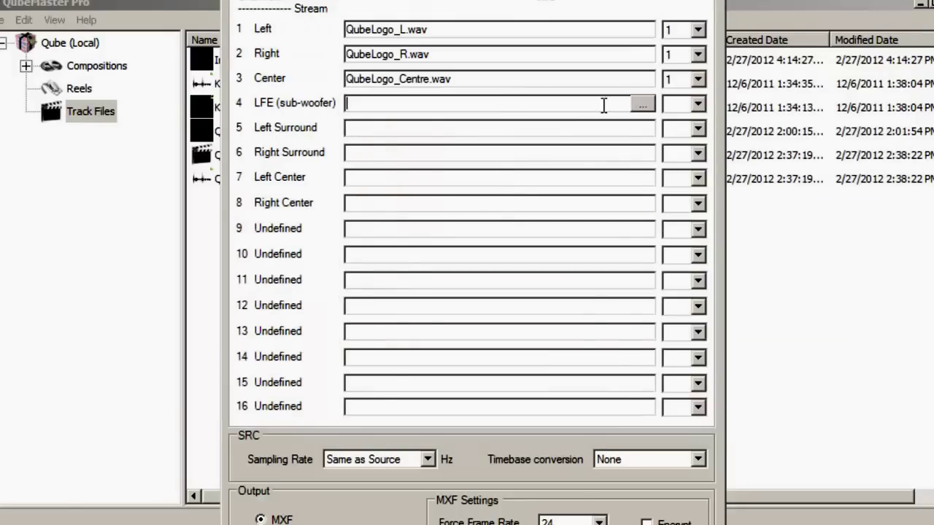
# Step: Assign QubeLogo_LFE.wav to the LFE channel and QubeLogo_LS.wav to the Left Surround channel
pyautogui.click(644, 104)
pyautogui.click(456, 151)
pyautogui.click(750, 415)
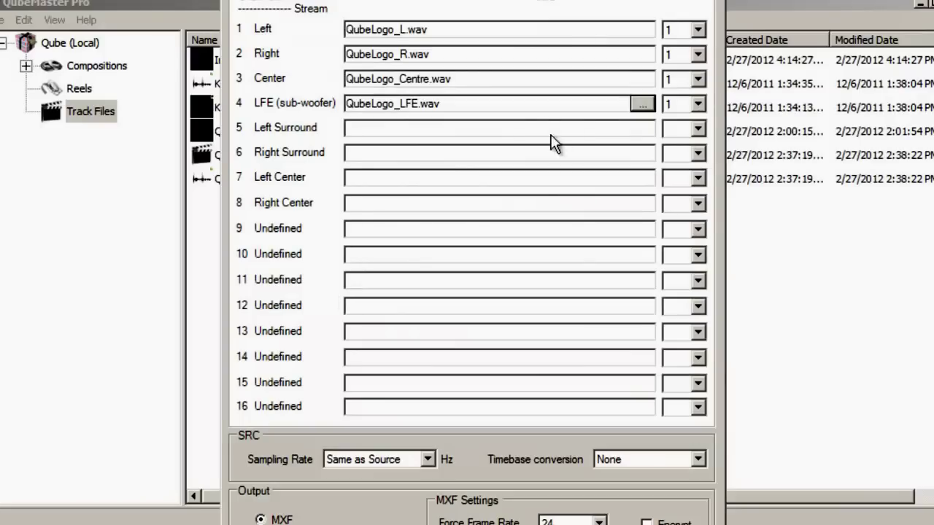
pyautogui.click(642, 129)
pyautogui.click(467, 173)
pyautogui.click(750, 414)
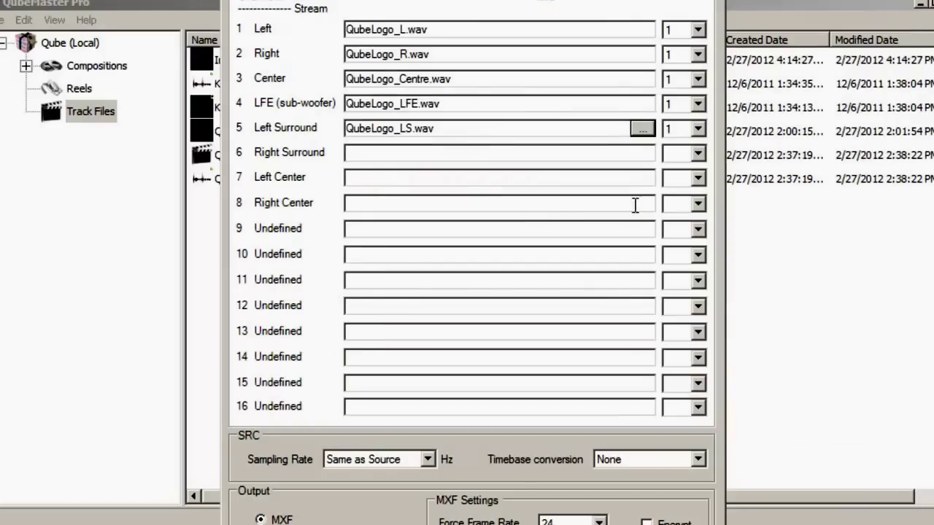
# Step: Assign QubeLogo_RS.wav to the Right Surround channel and interleave the audio into the MXF file Z:\3QubeMedia\ImageSeq_Audio\QubeLogoAudio.mxf
pyautogui.click(642, 153)
pyautogui.click(474, 194)
pyautogui.doubleClick(473, 211)
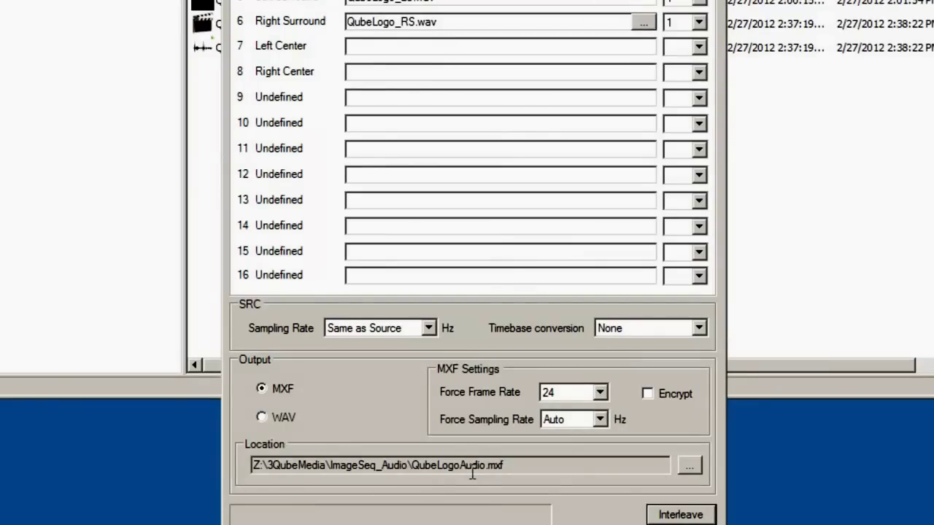
pyautogui.click(668, 516)
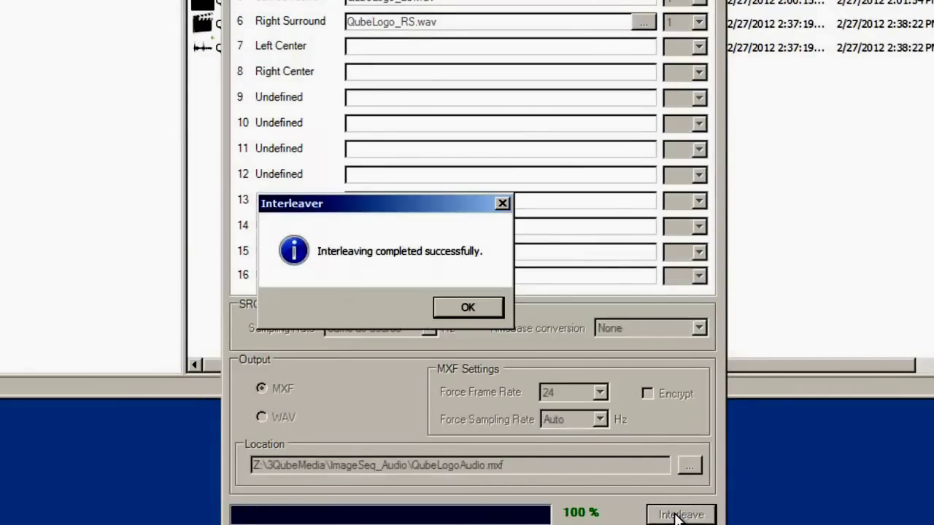
pyautogui.click(459, 307)
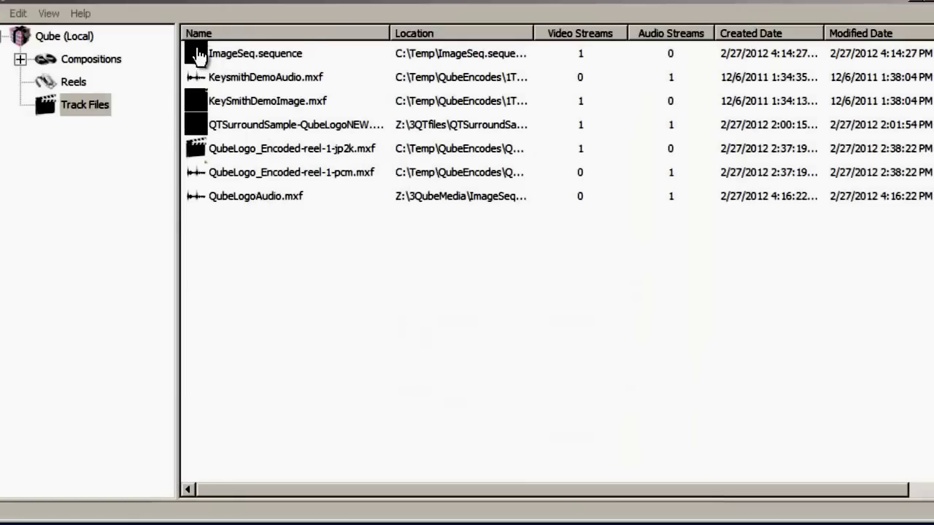
# Step: Create a reel from ImageSeq.sequence and QubeLogoAudio.mxf and name it ImageSeq
pyautogui.click(204, 56)
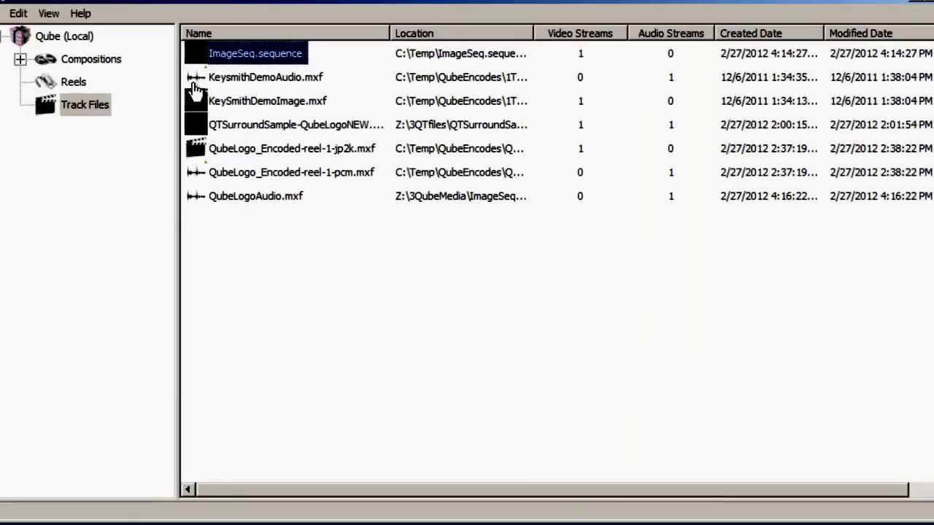
pyautogui.keyDown('ctrl'); pyautogui.click(211, 197); pyautogui.keyUp('ctrl')
pyautogui.moveTo(211, 197); pyautogui.dragTo(79, 87)
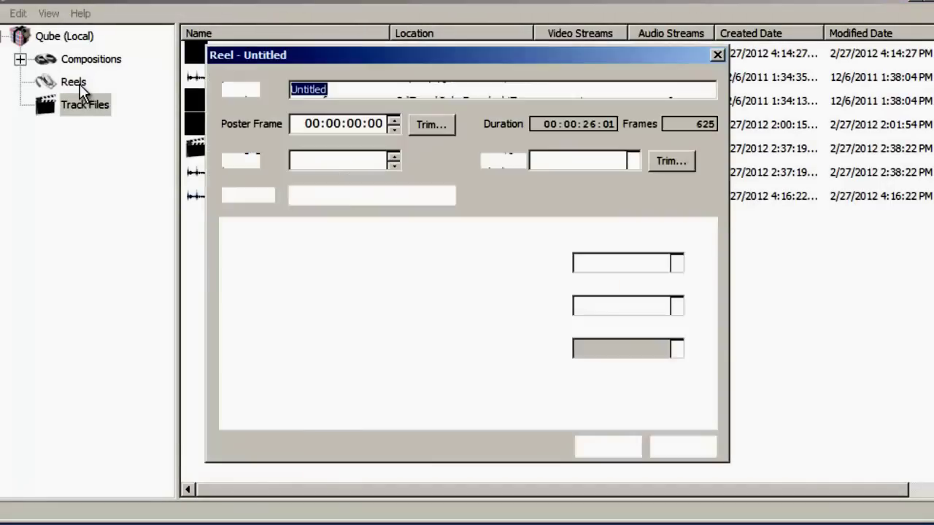
pyautogui.write('ImageSeq')
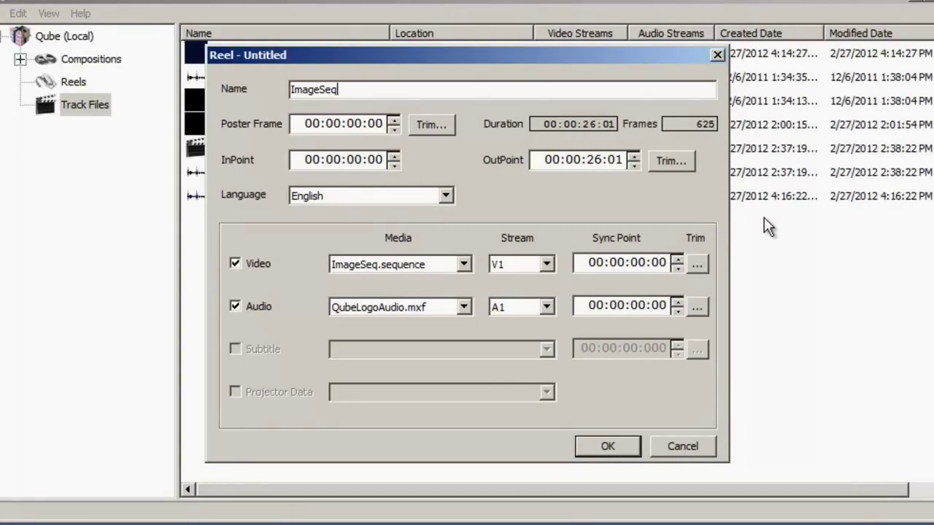
# Step: Scrub through the reel's footage in the trim viewer, keep its in and out points, and save the reel
pyautogui.click(672, 160)
pyautogui.click(414, 370)
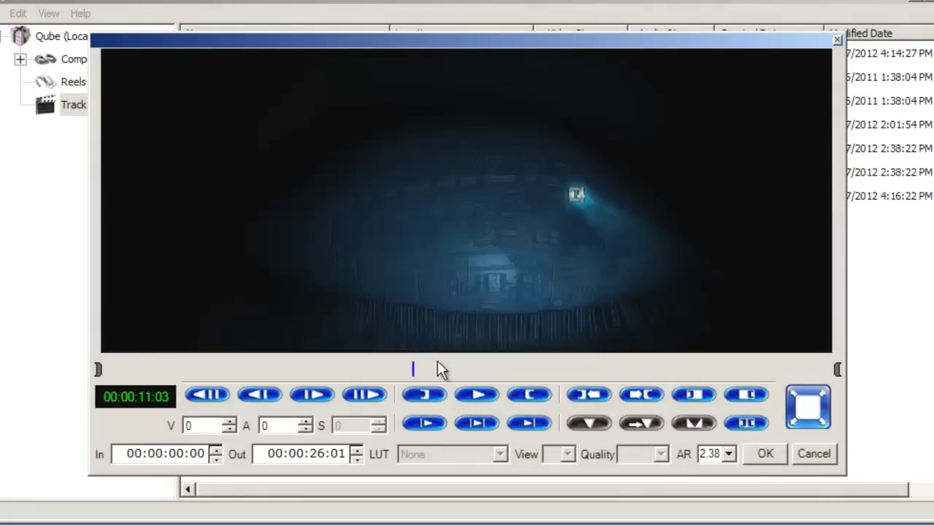
pyautogui.moveTo(584, 371); pyautogui.dragTo(626, 371)
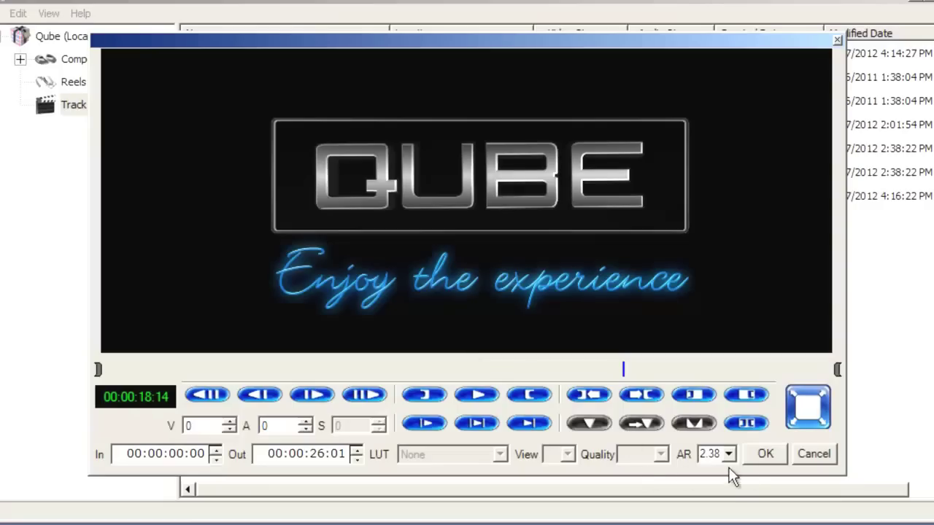
pyautogui.click(770, 457)
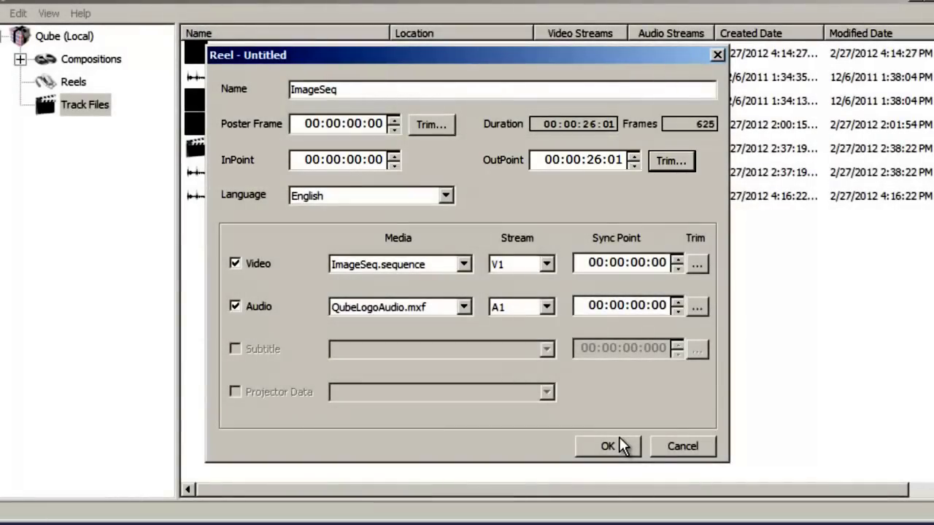
pyautogui.click(609, 446)
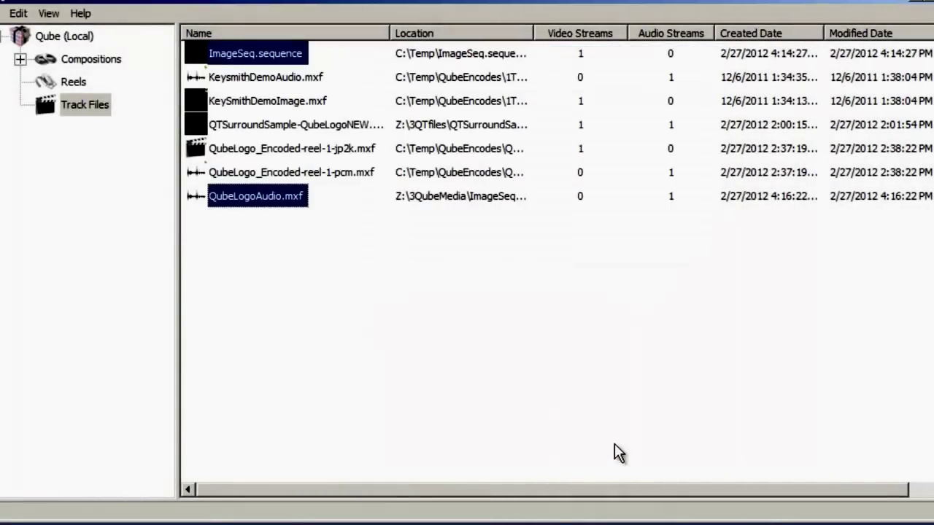
# Step: Create a composition named ImageSeq from the ImageSeq reel, check its reel list and save it
pyautogui.click(76, 82)
pyautogui.moveTo(194, 50); pyautogui.dragTo(129, 63)
pyautogui.moveTo(442, 110); pyautogui.dragTo(329, 108)
pyautogui.write('ImageSeq')
pyautogui.click(339, 68)
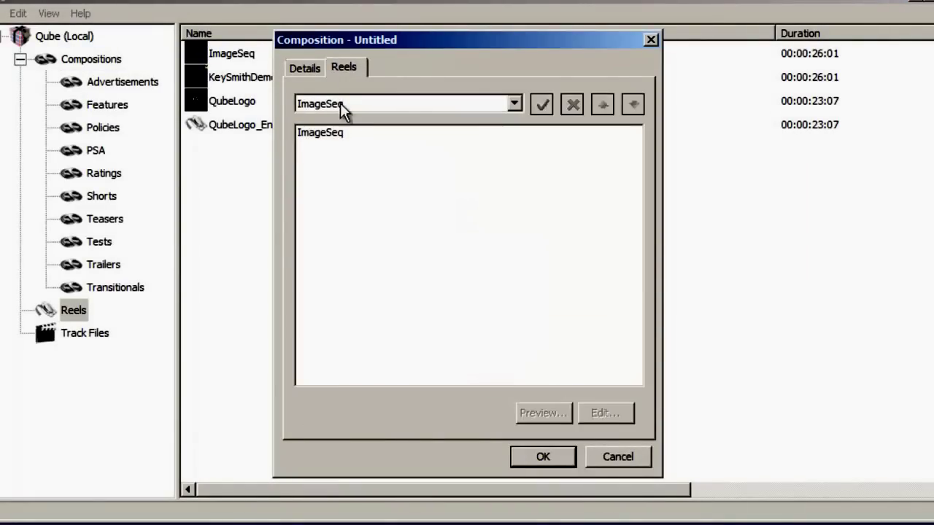
pyautogui.click(541, 456)
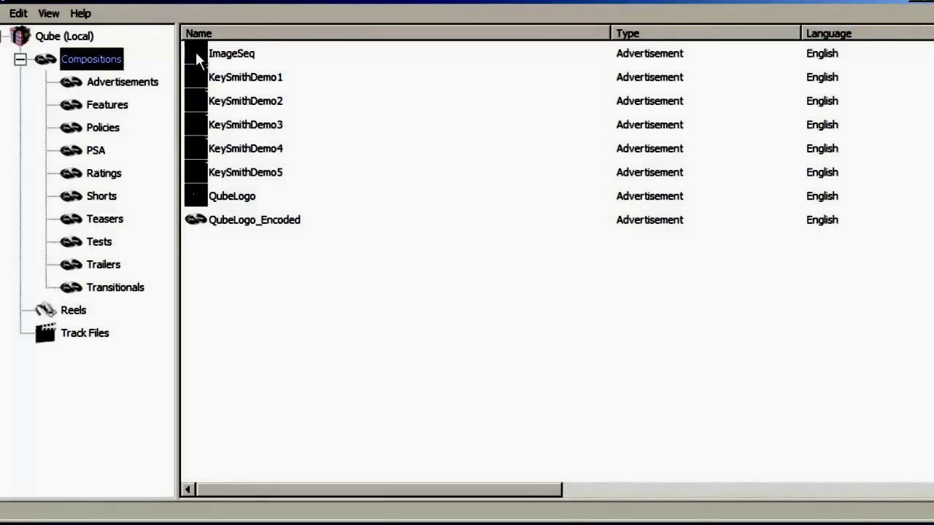
# Step: Set up an encode of the ImageSeq composition named QubeLogo_Encode and review its DCI JPEG-2000 compression settings
pyautogui.click(196, 52)
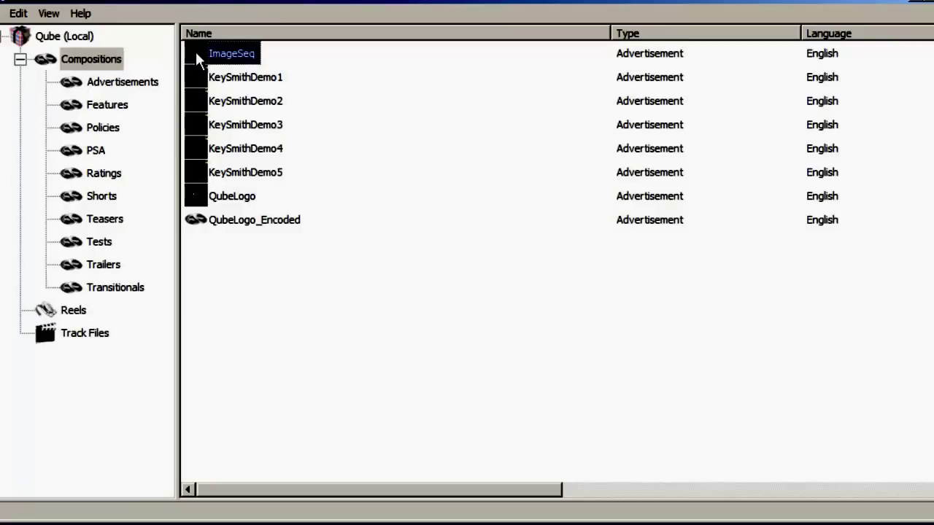
pyautogui.rightClick(195, 49)
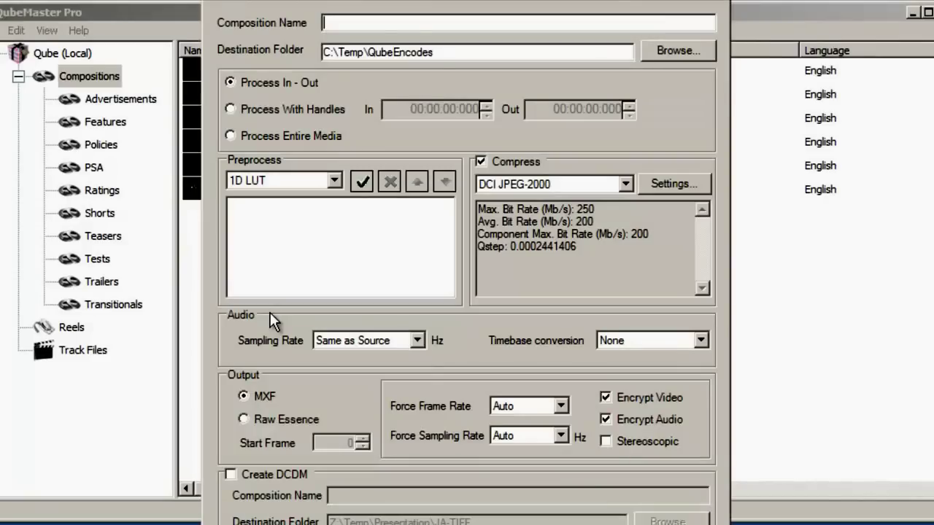
pyautogui.write('QubeLogo')
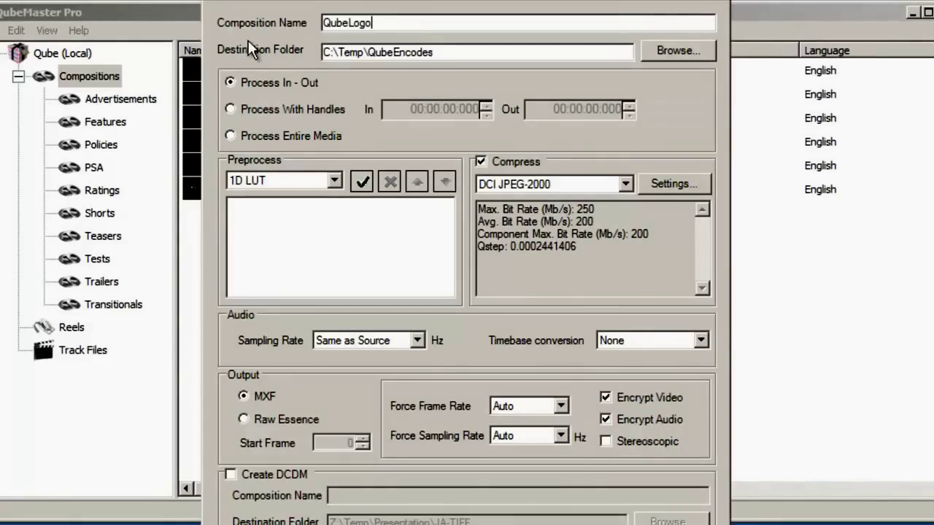
pyautogui.write('_Encode')
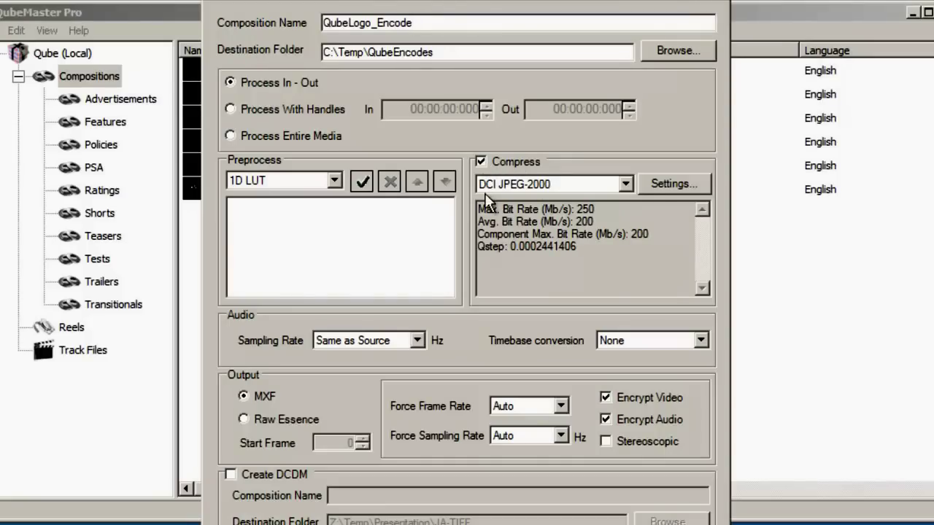
pyautogui.click(683, 183)
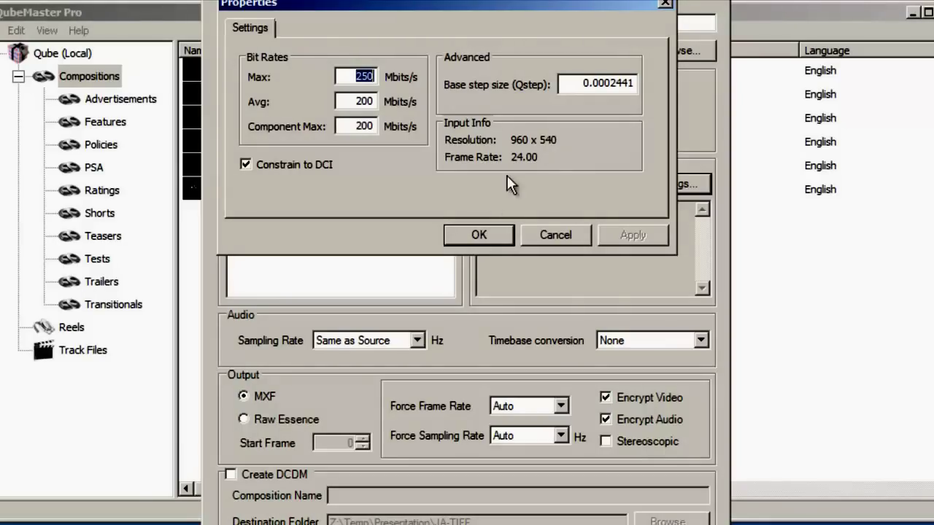
pyautogui.click(478, 234)
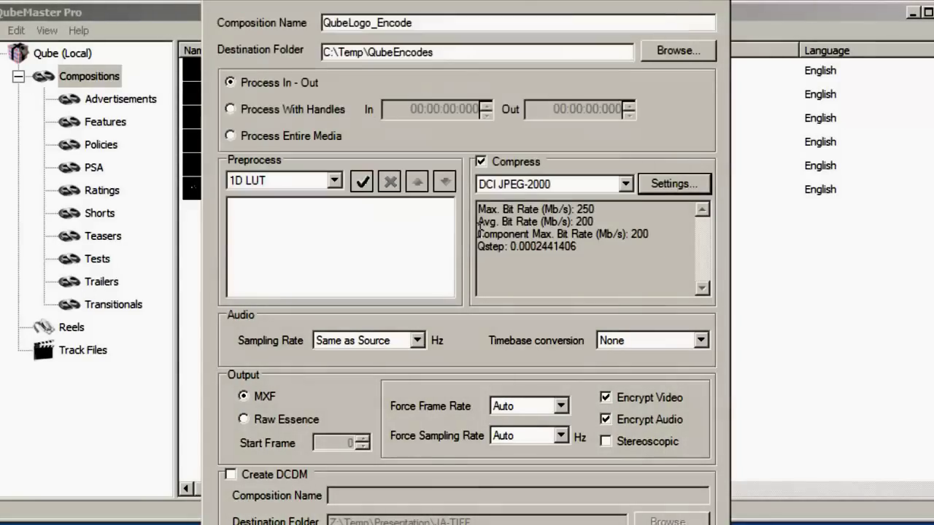
# Step: Add a Geometry preprocess that resizes the image to a width of 1998 and a height of 1080
pyautogui.click(334, 182)
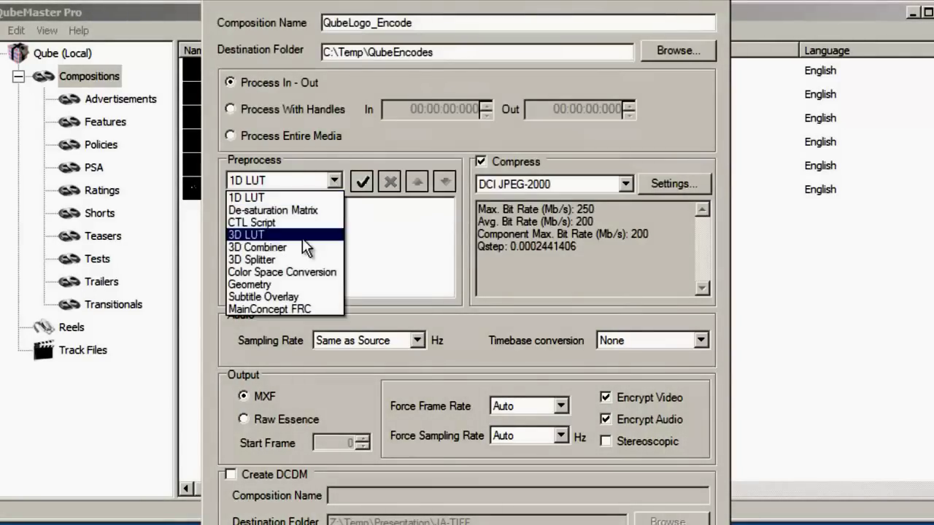
pyautogui.click(289, 284)
pyautogui.click(359, 181)
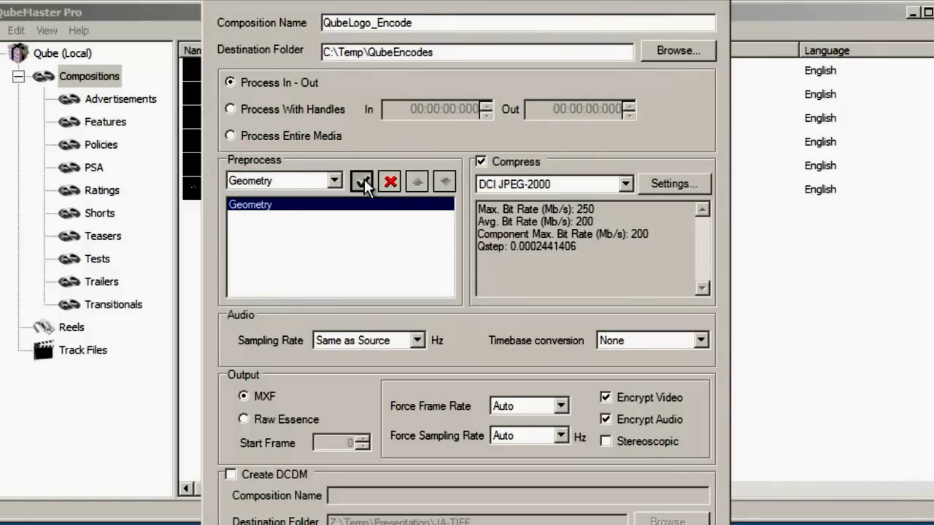
pyautogui.doubleClick(253, 202)
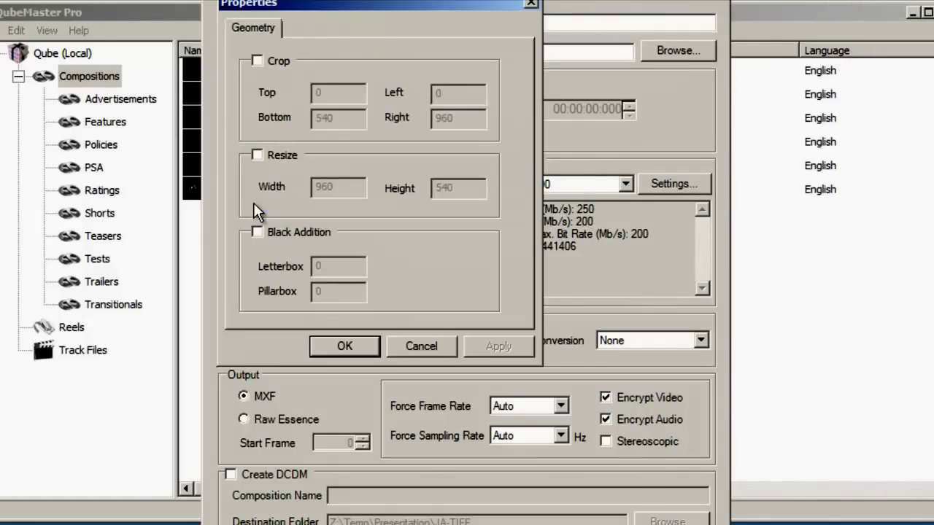
pyautogui.click(257, 155)
pyautogui.doubleClick(323, 187)
pyautogui.write('1998')
pyautogui.press('Tab')
pyautogui.write('1080')
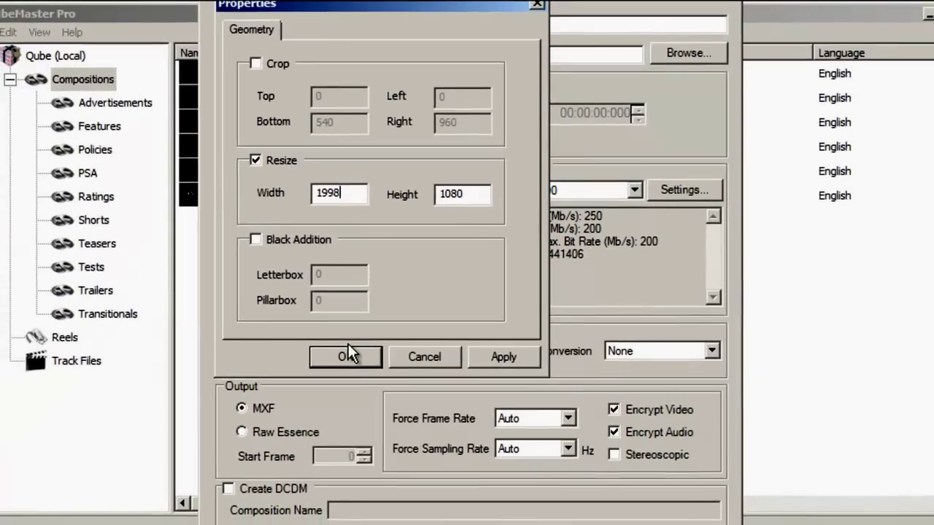
pyautogui.click(348, 349)
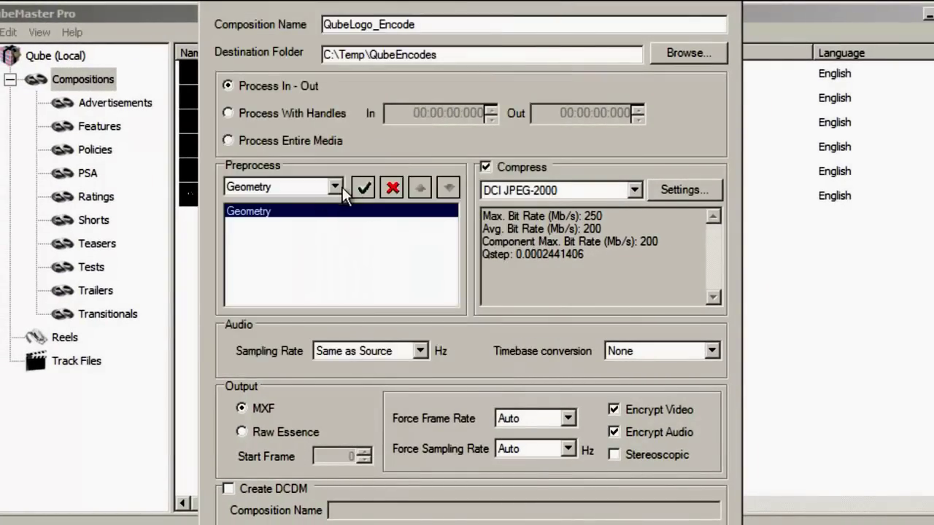
# Step: Add a Color Space Conversion preprocess using RGB - XYZ with source gamma 2.2 and source color space Rec 709
pyautogui.click(335, 187)
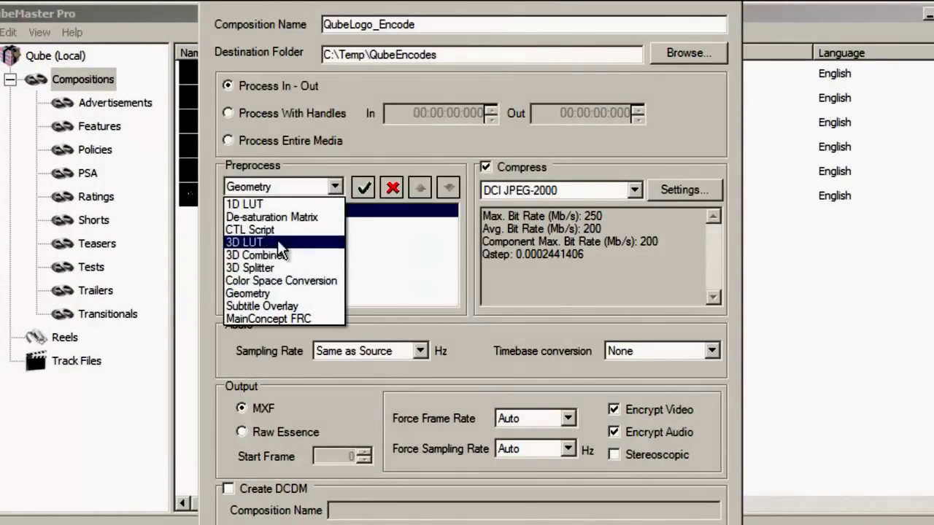
pyautogui.click(293, 283)
pyautogui.click(364, 188)
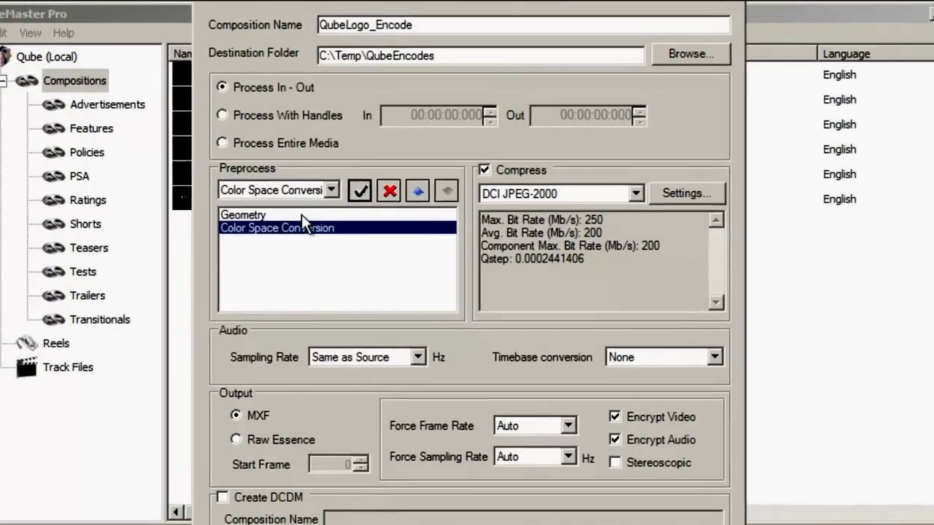
pyautogui.doubleClick(247, 281)
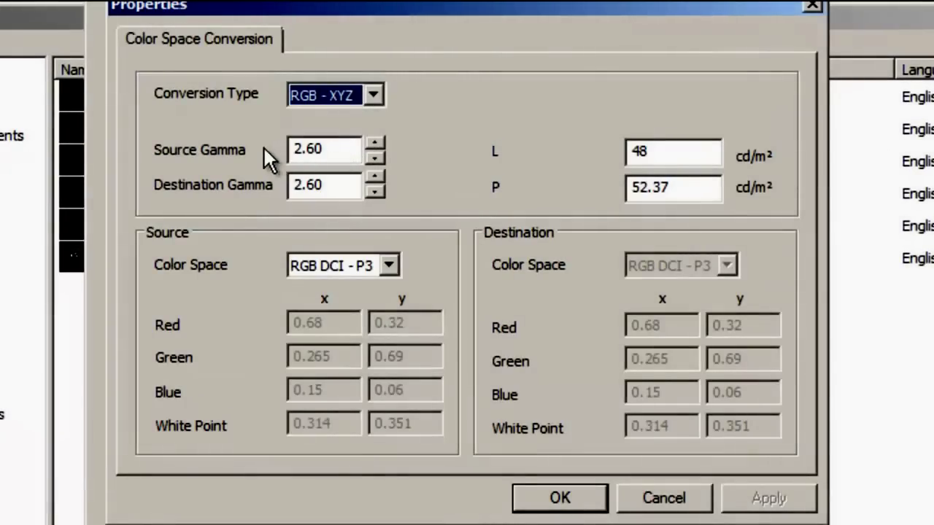
pyautogui.doubleClick(333, 151)
pyautogui.write('2.2')
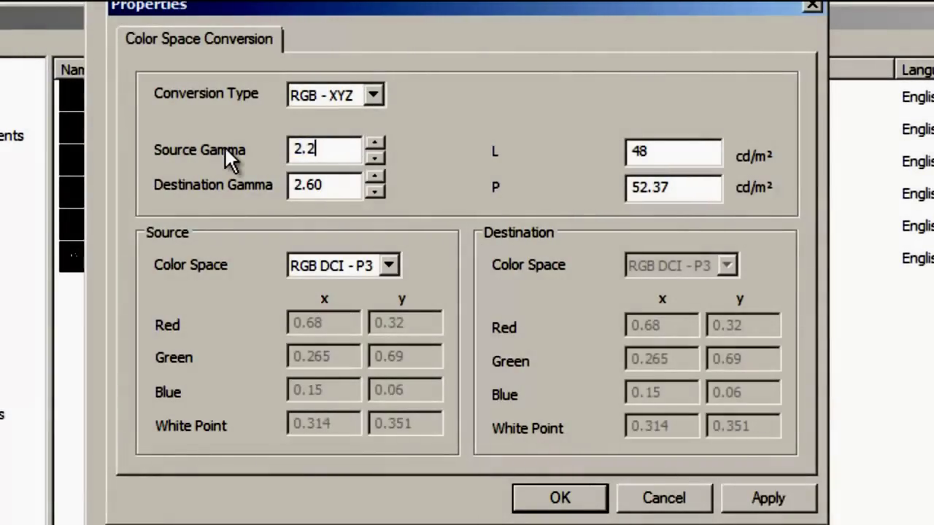
pyautogui.click(391, 266)
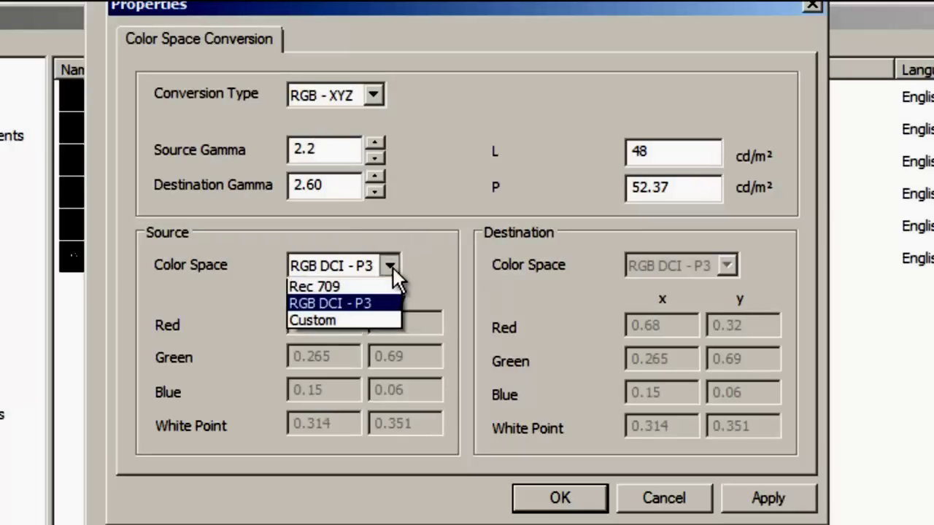
pyautogui.click(348, 291)
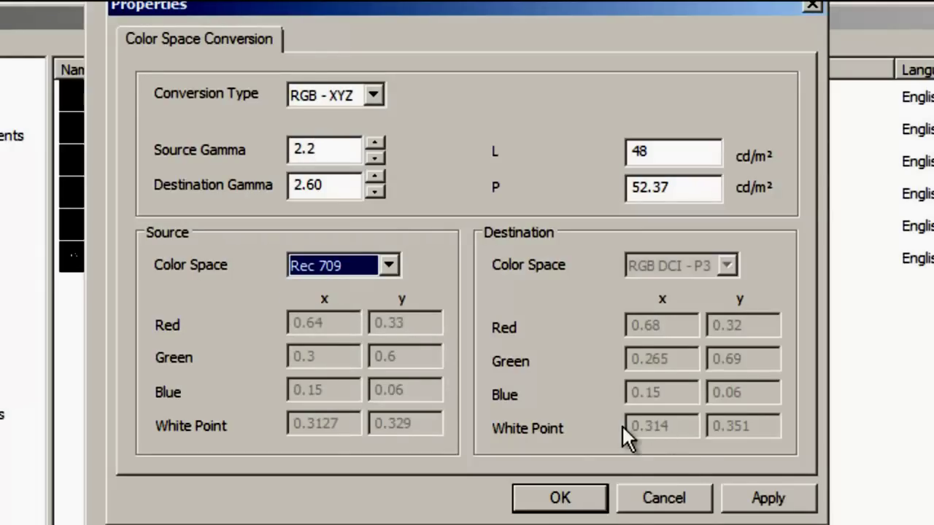
pyautogui.click(767, 496)
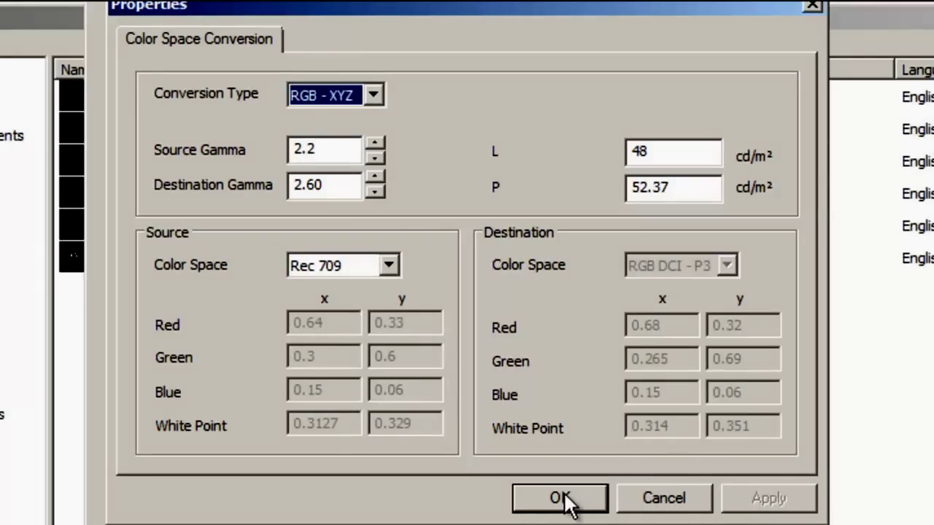
pyautogui.click(589, 500)
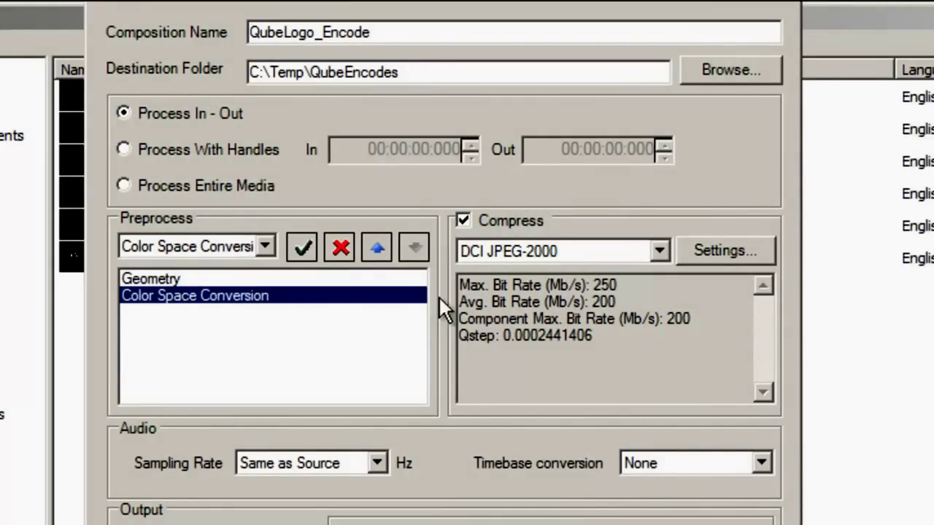
# Step: Recheck the resolution and frame rate in the DCI JPEG-2000 settings and encode the composition
pyautogui.click(714, 248)
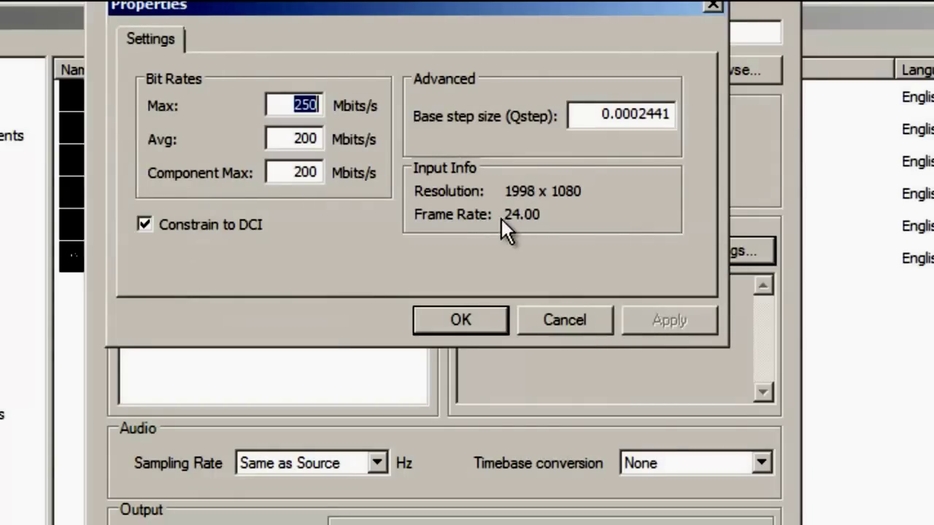
pyautogui.click(462, 320)
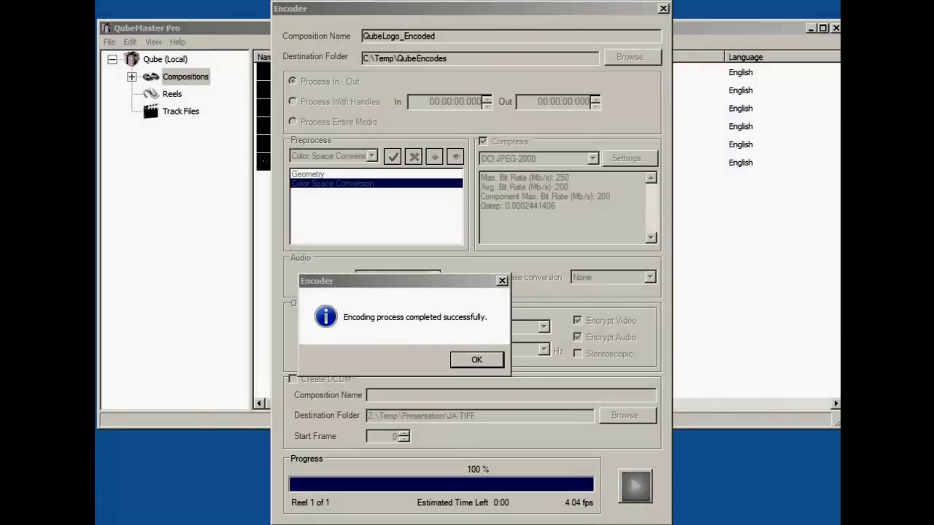
pyautogui.click(474, 360)
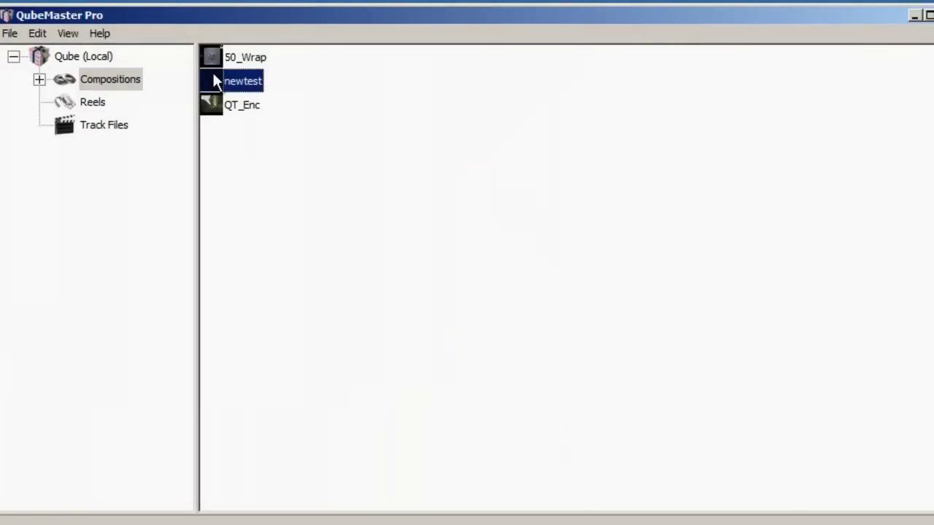
# Step: Open a preview of the newtest composition and choose the XYZ-Rec709 LUT
pyautogui.rightClick(216, 79)
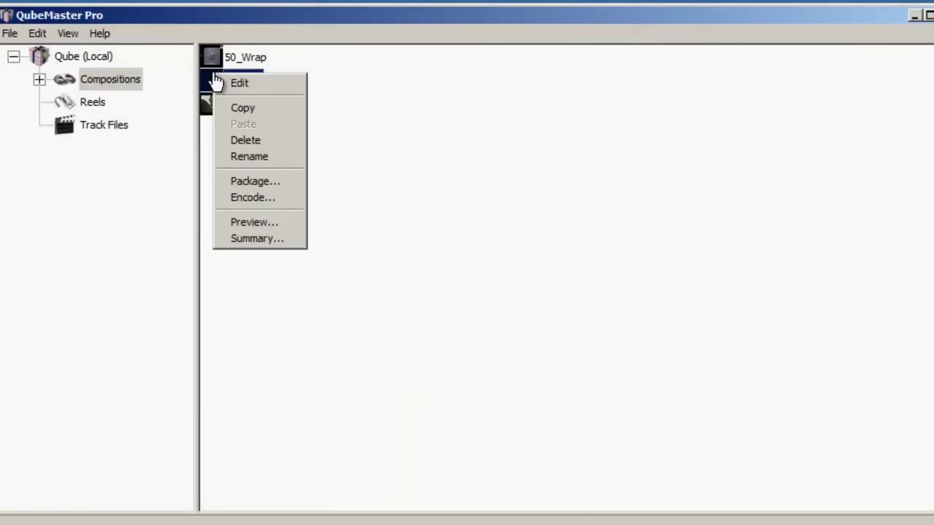
pyautogui.click(260, 221)
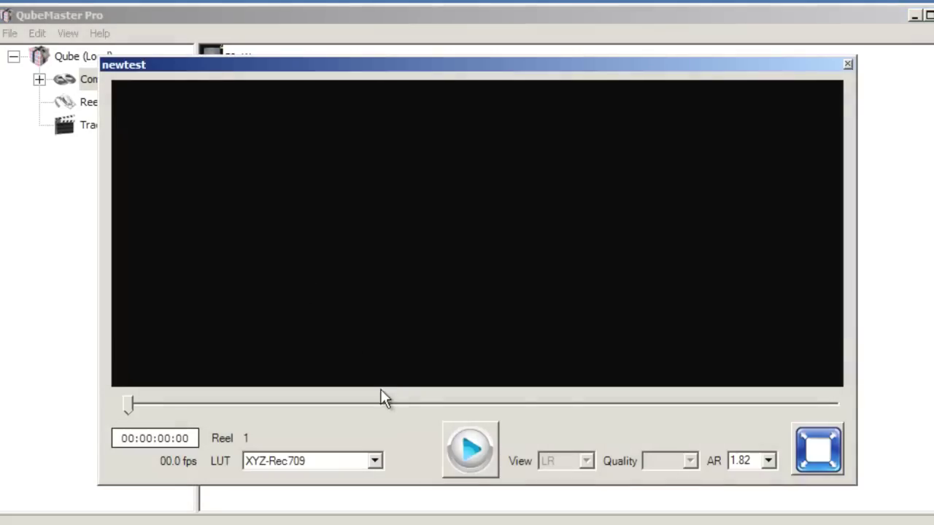
pyautogui.click(373, 461)
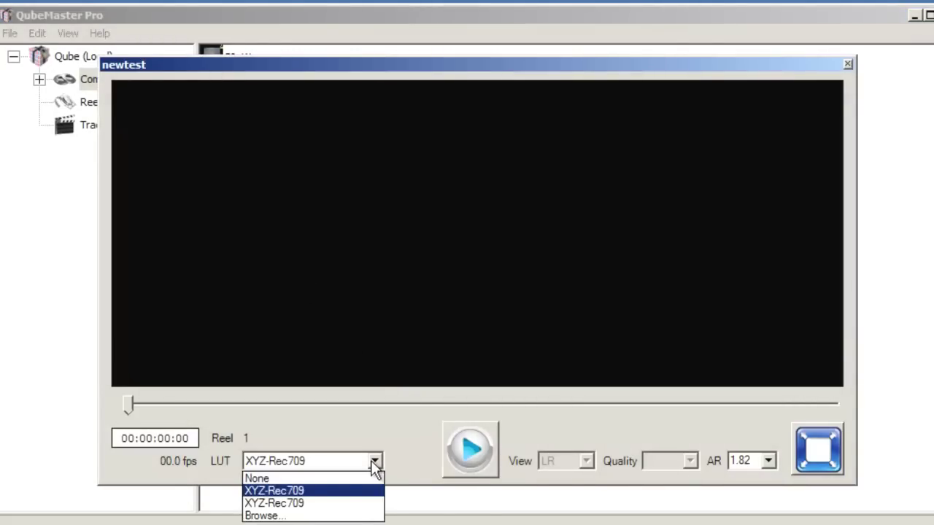
pyautogui.click(299, 496)
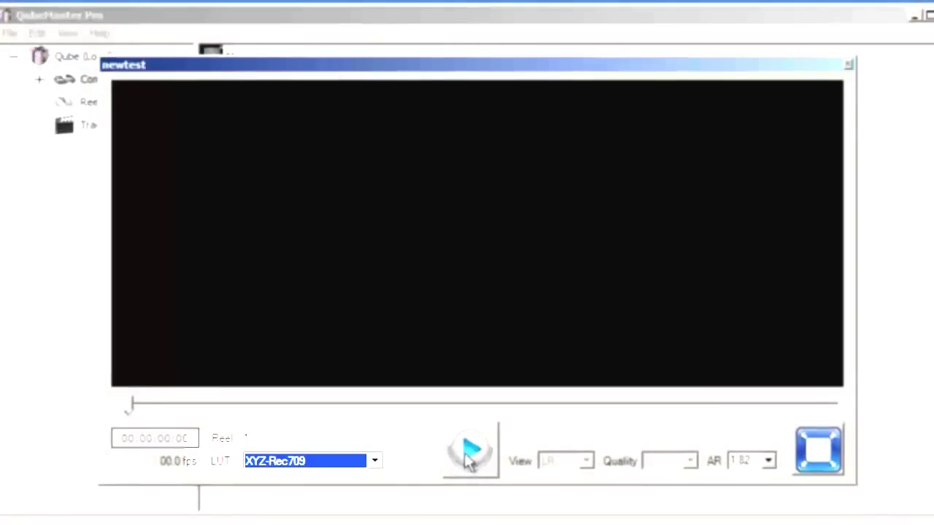
# Step: Play the newtest preview with the XYZ-Rec709 LUT, pause it partway through, and close the preview
pyautogui.click(469, 456)
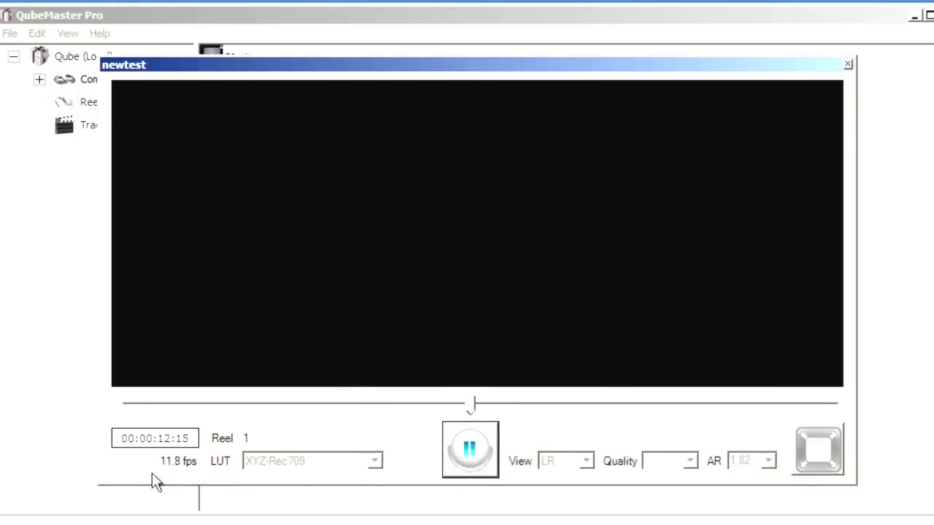
pyautogui.click(470, 448)
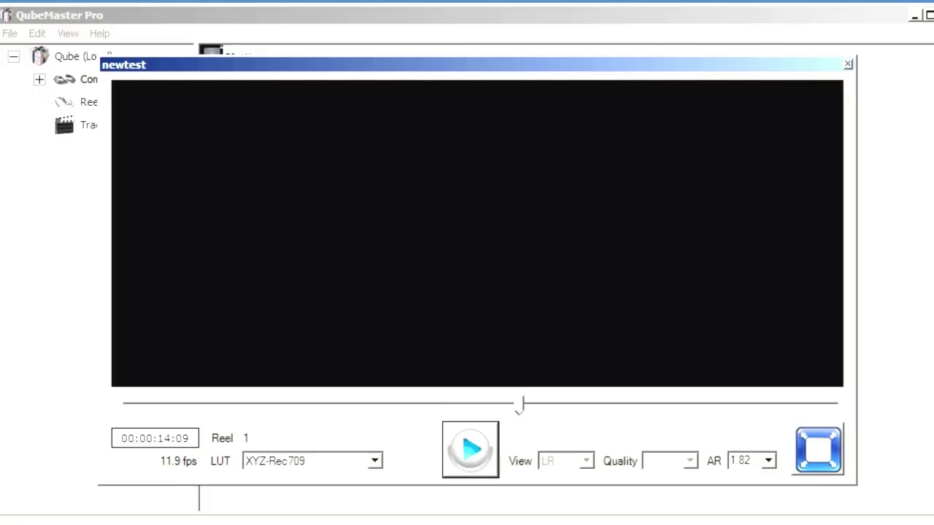
pyautogui.click(849, 67)
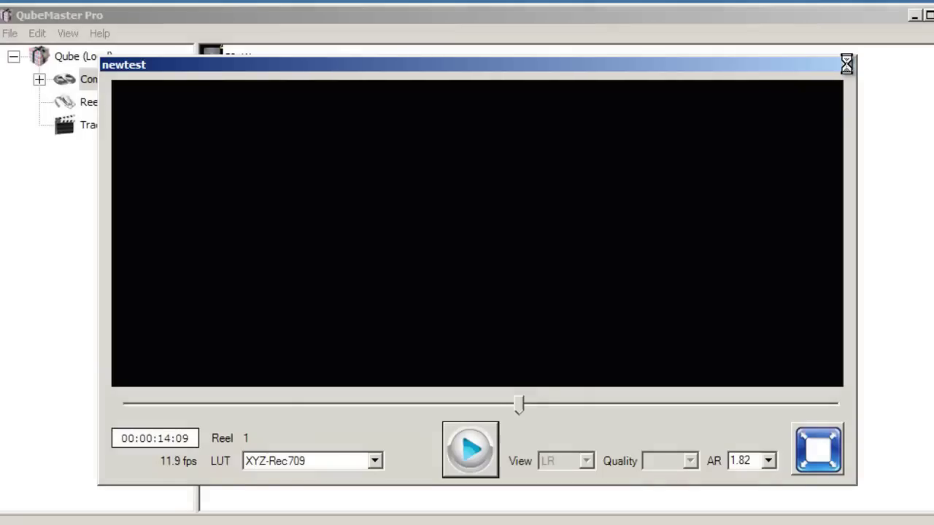
pyautogui.click(846, 65)
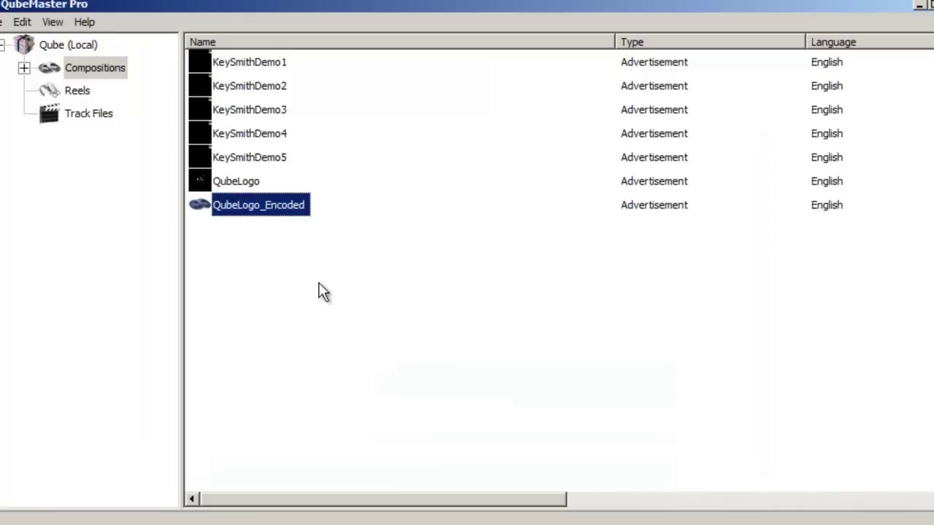
# Step: Open the QubeLogo_Encoded composition's details and set its active aspect to 1.85
pyautogui.doubleClick(271, 207)
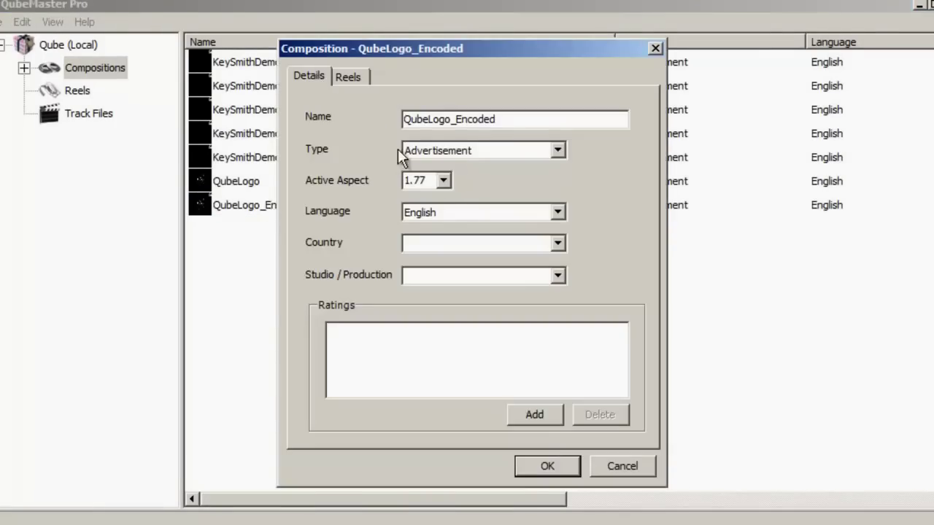
pyautogui.click(444, 180)
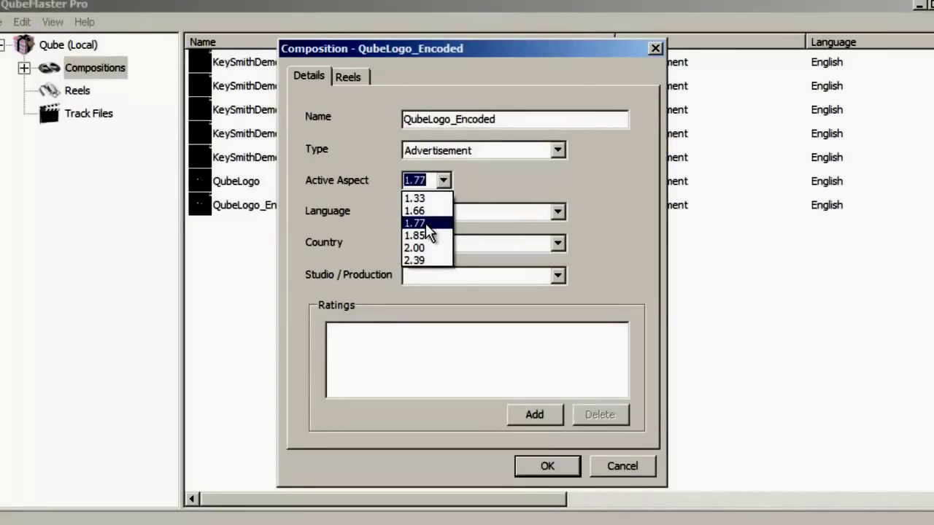
pyautogui.click(425, 235)
# Step: Review the available country, studio / production and ratings options in the QubeLogo_Encoded composition's details
pyautogui.click(557, 243)
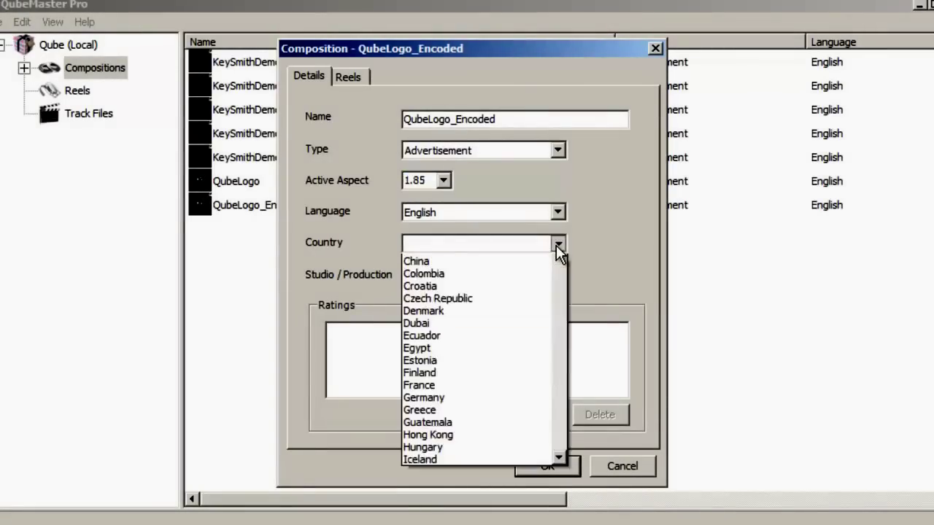
pyautogui.moveTo(556, 308)
pyautogui.mouseDown()
pyautogui.moveTo(556, 490)
pyautogui.moveTo(553, 298)
pyautogui.mouseUp()
pyautogui.click(619, 231)
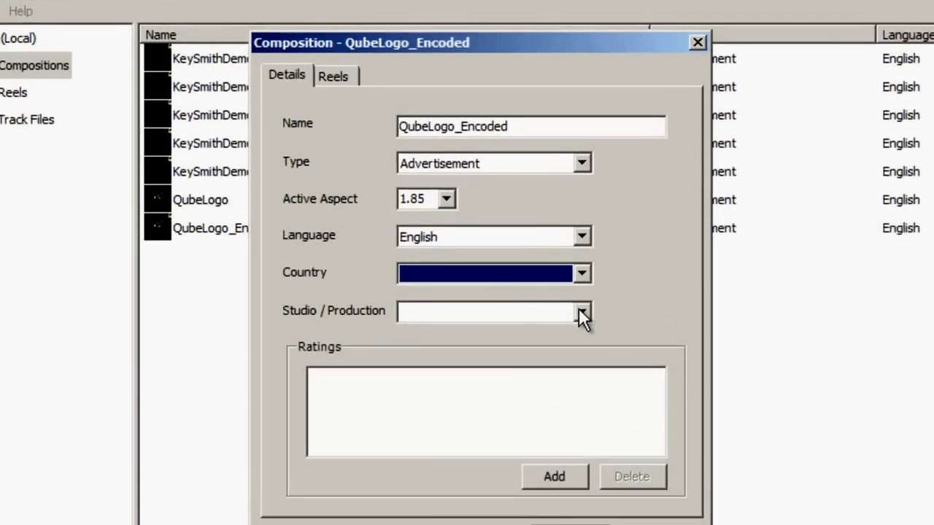
pyautogui.click(583, 314)
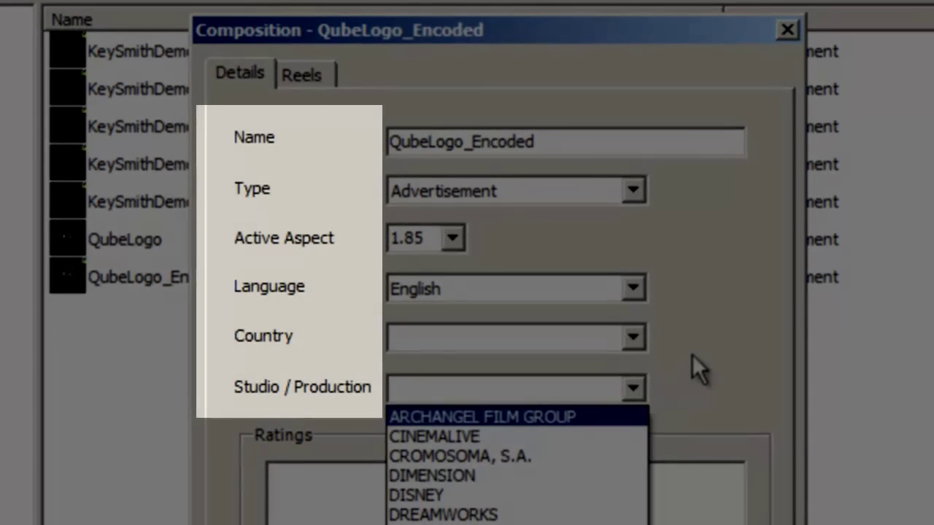
pyautogui.click(630, 290)
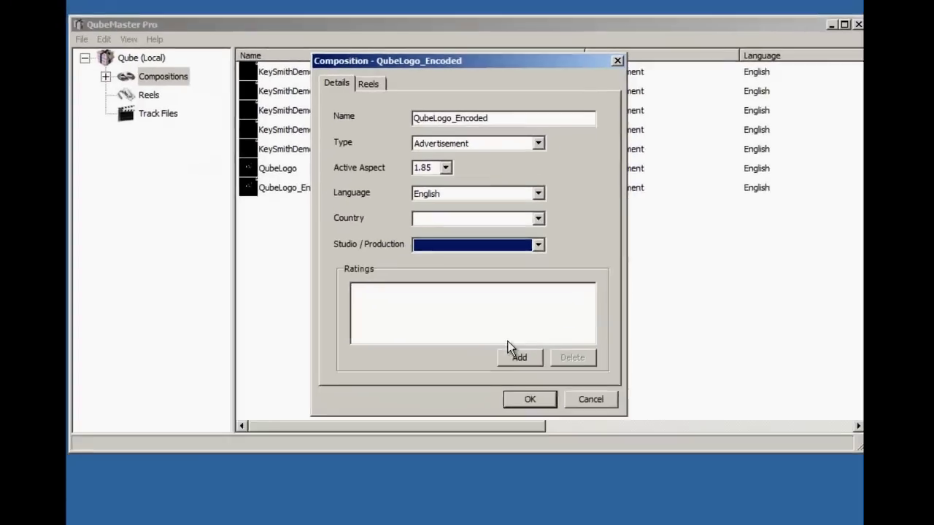
pyautogui.click(503, 343)
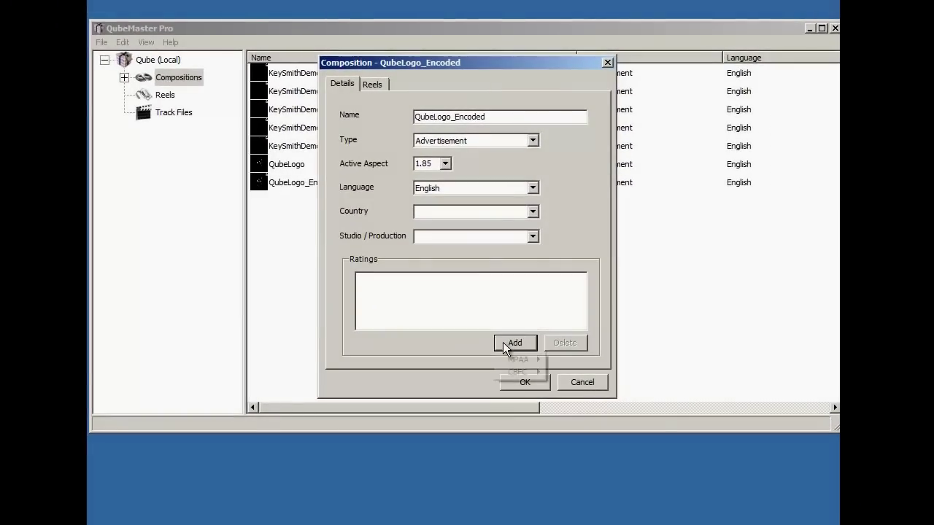
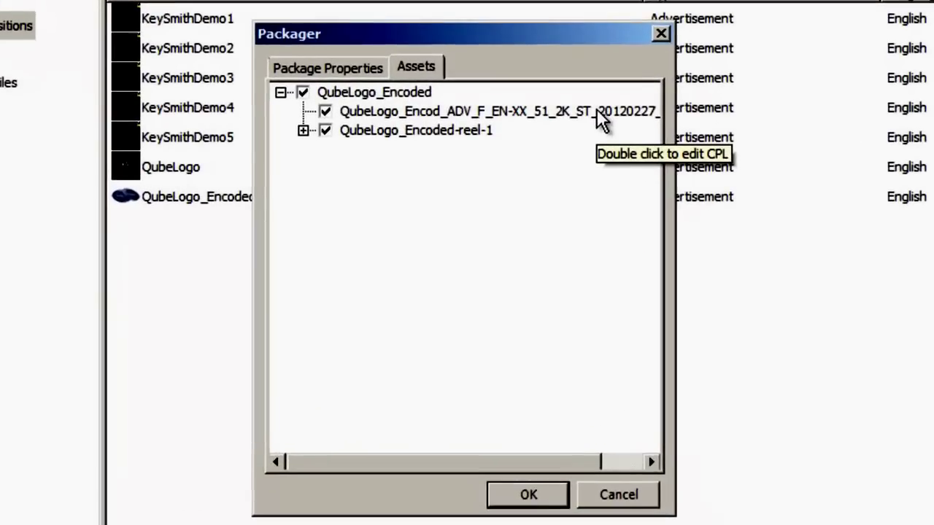
# Step: Inspect the package assets by checking the full CPL name and expanding QubeLogo_Encoded-reel-1 to see its files
pyautogui.click(583, 130)
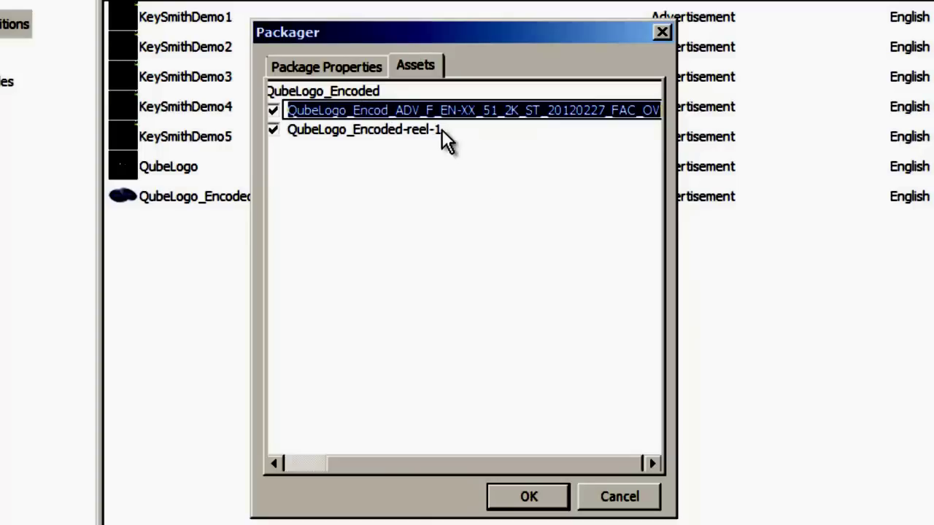
pyautogui.click(338, 176)
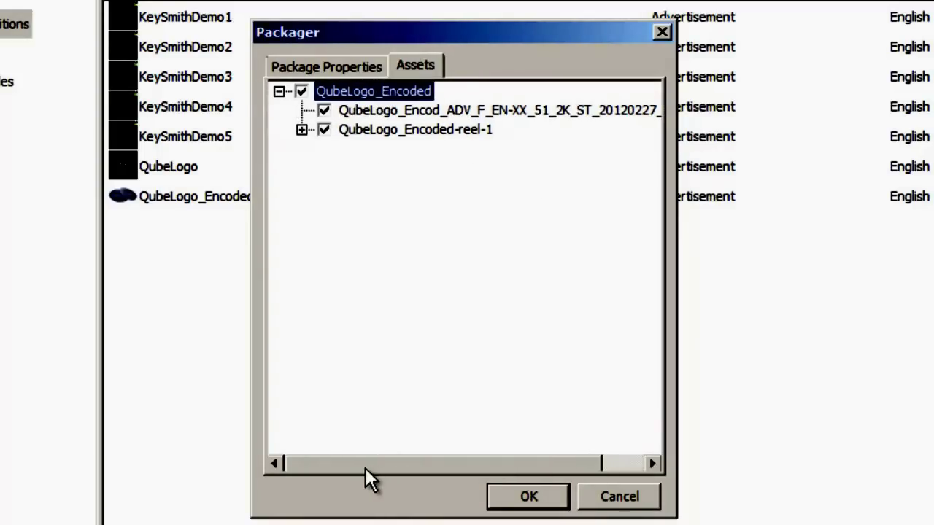
pyautogui.click(301, 130)
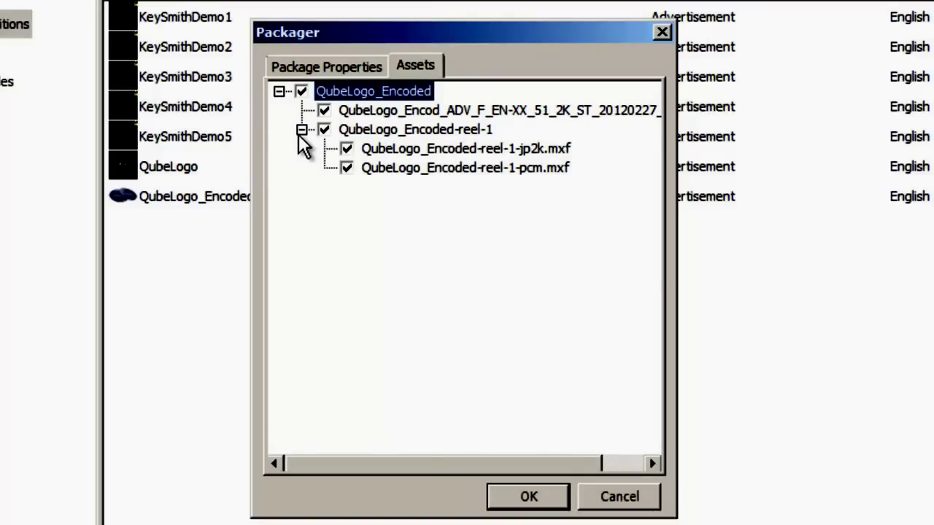
# Step: Create the Demo package with signed PKL and CPL, and widen the Name column of its output folder in Windows Explorer to show full file names
pyautogui.click(300, 65)
pyautogui.click(528, 499)
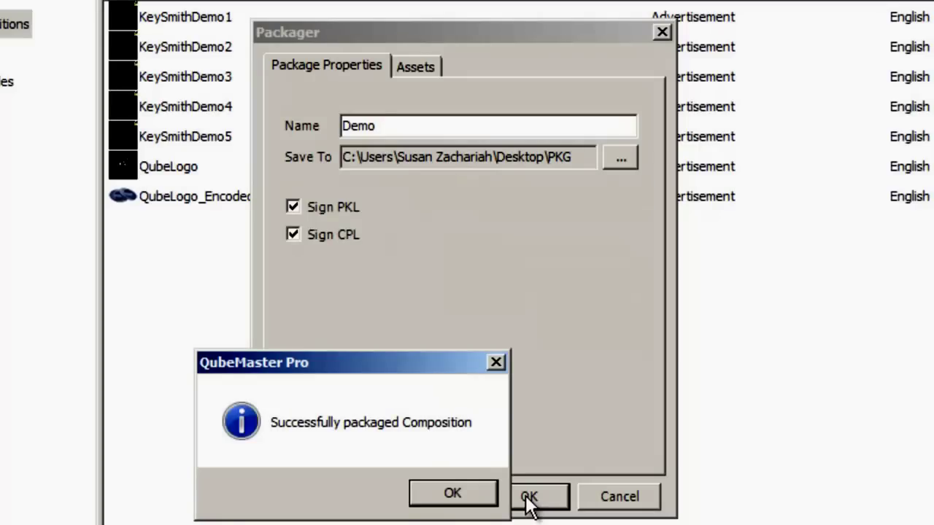
pyautogui.click(454, 496)
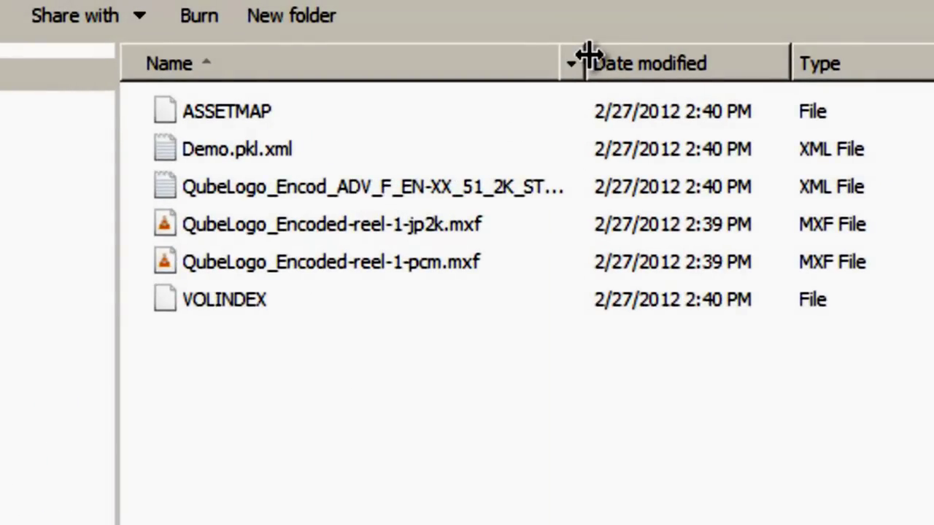
pyautogui.moveTo(589, 56); pyautogui.dragTo(832, 64)
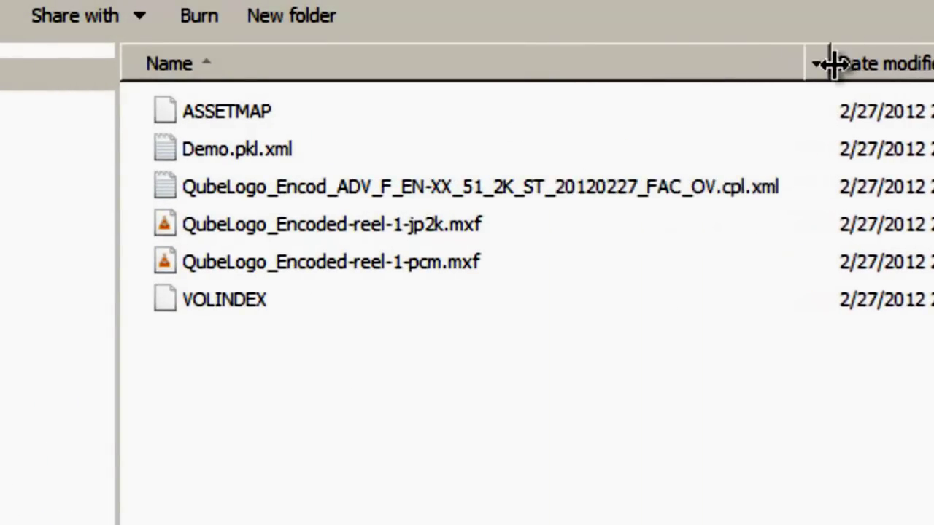